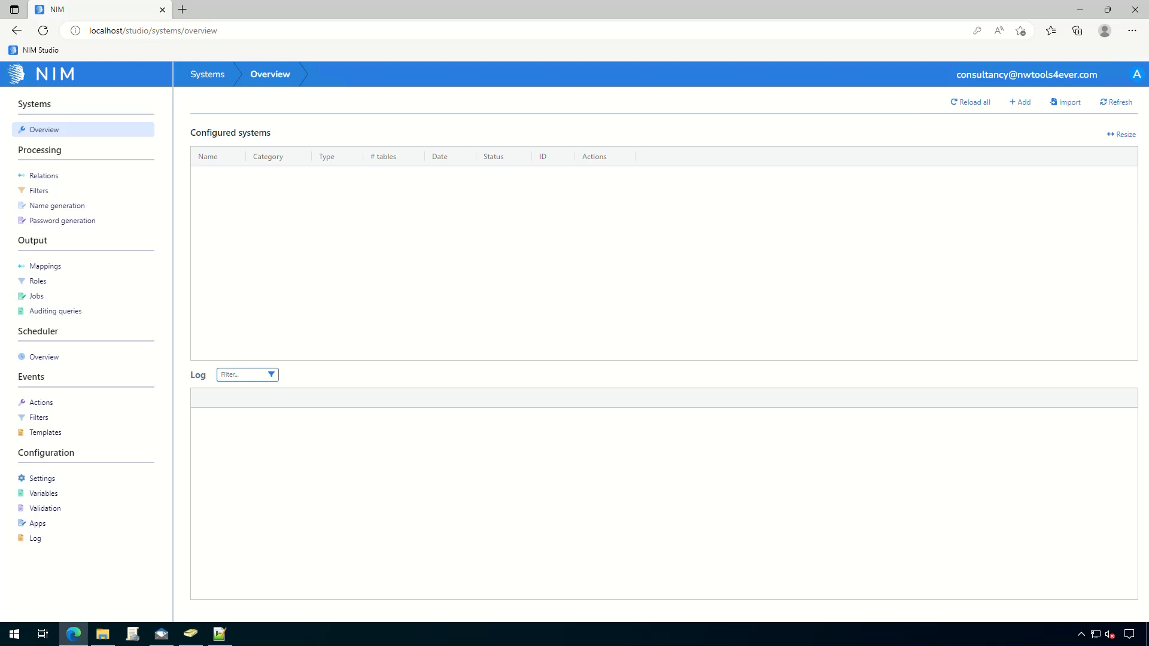
# Step: Review the Users.csv data in Notepad++ and the NIM organizational unit's contents in Active Directory Users and Computers
pyautogui.click(227, 644)
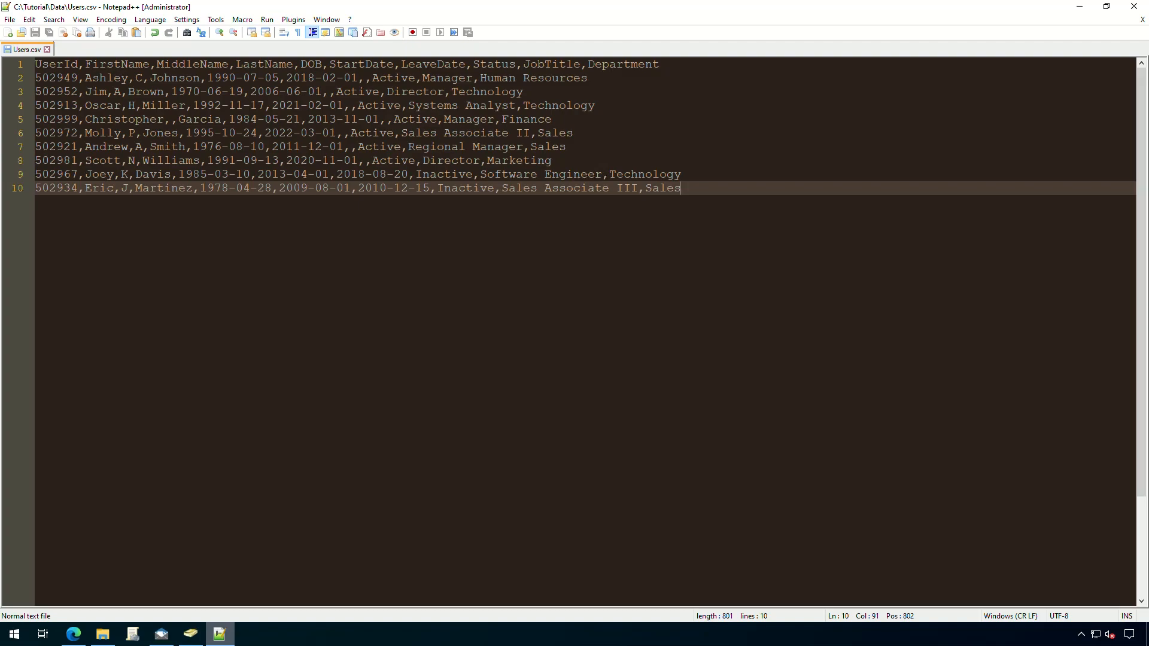
pyautogui.hotkey('alt', 'Tab')
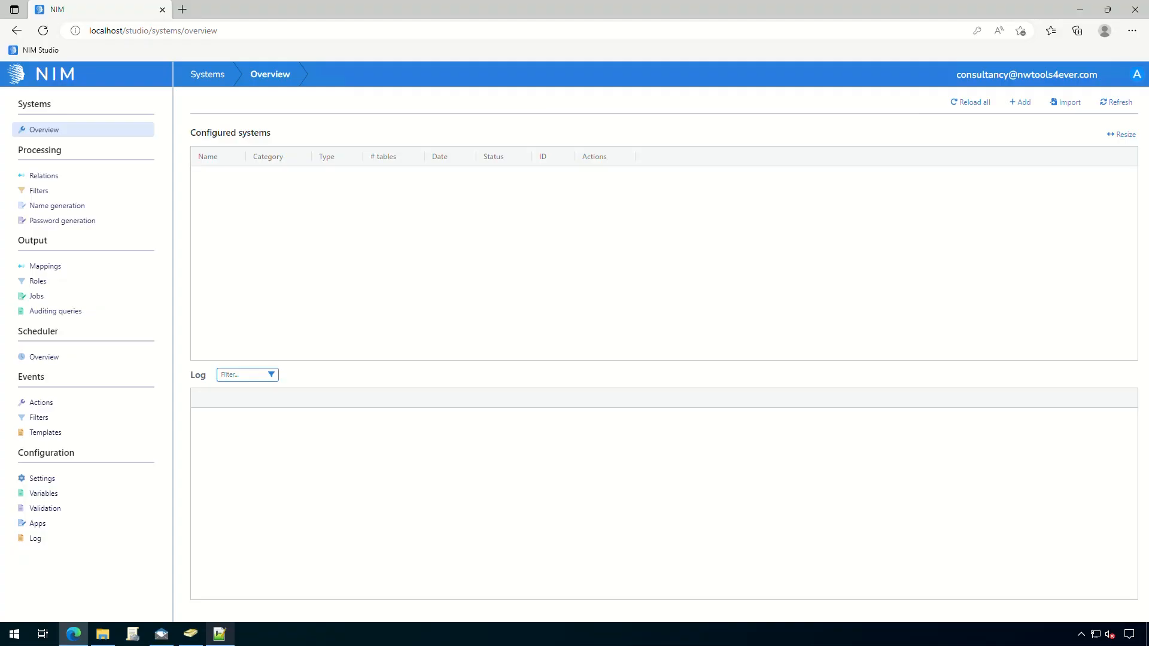
pyautogui.click(192, 635)
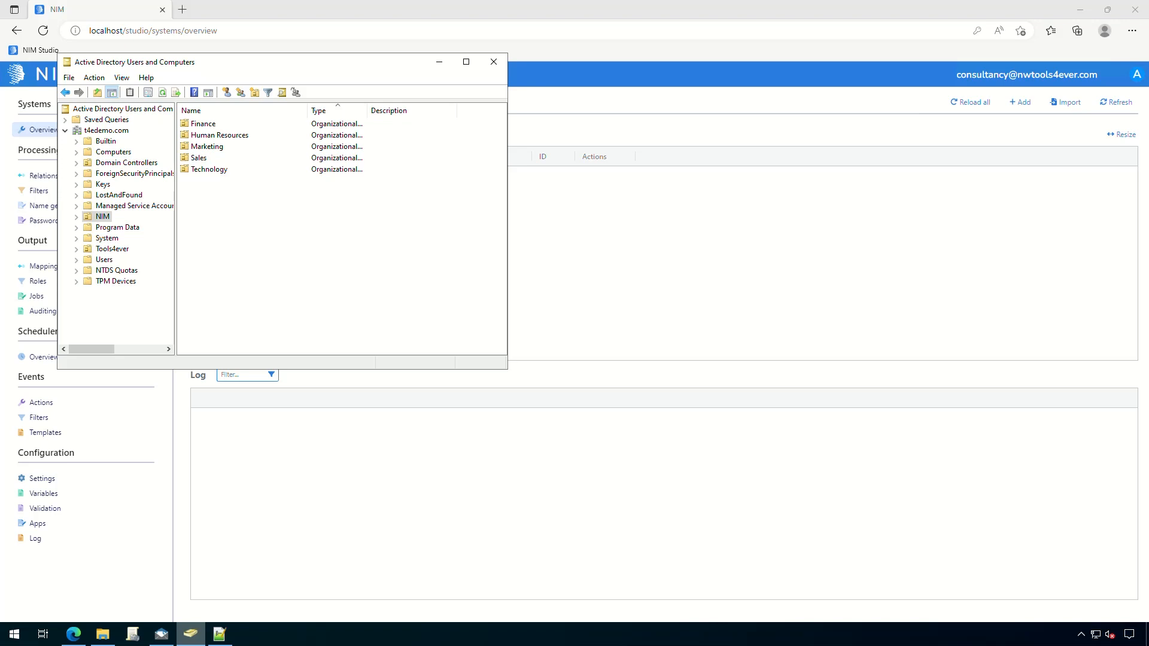
pyautogui.click(195, 641)
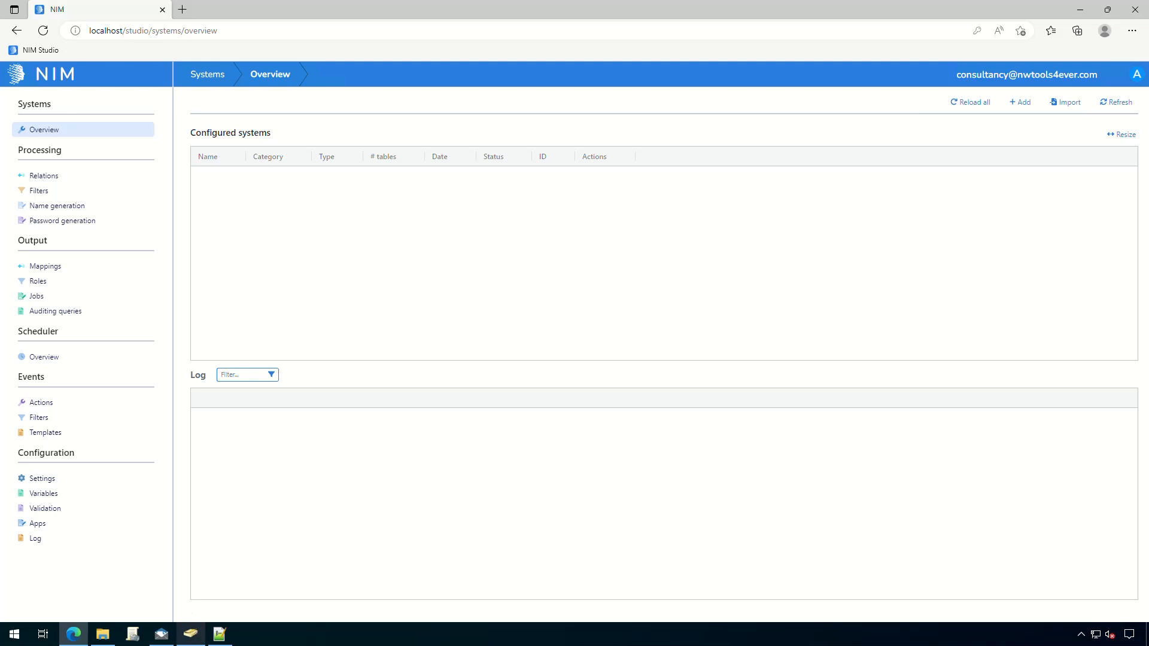
pyautogui.click(191, 633)
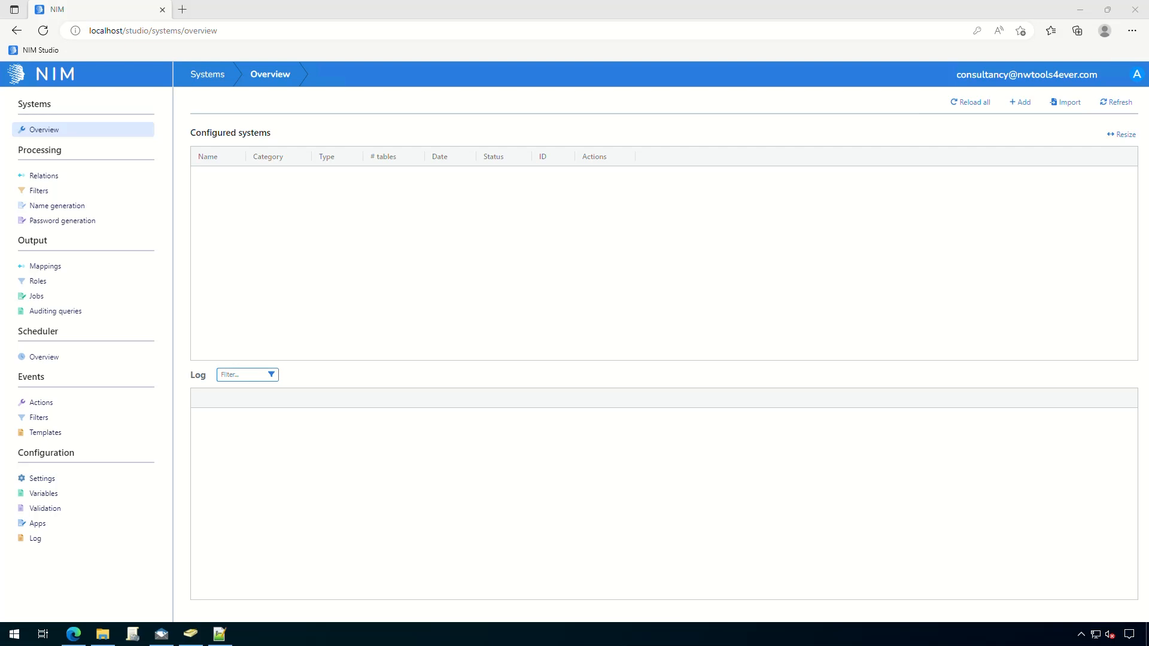
pyautogui.click(646, 298)
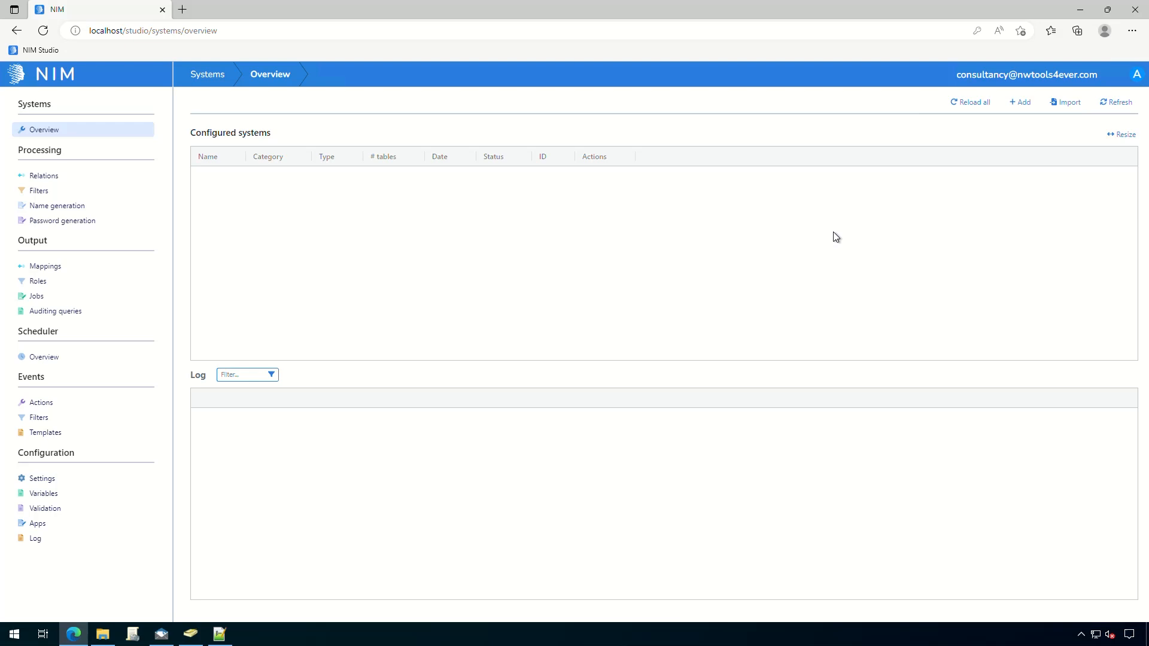
# Step: Add an Active Directory system named AD to the configured systems
pyautogui.click(1028, 103)
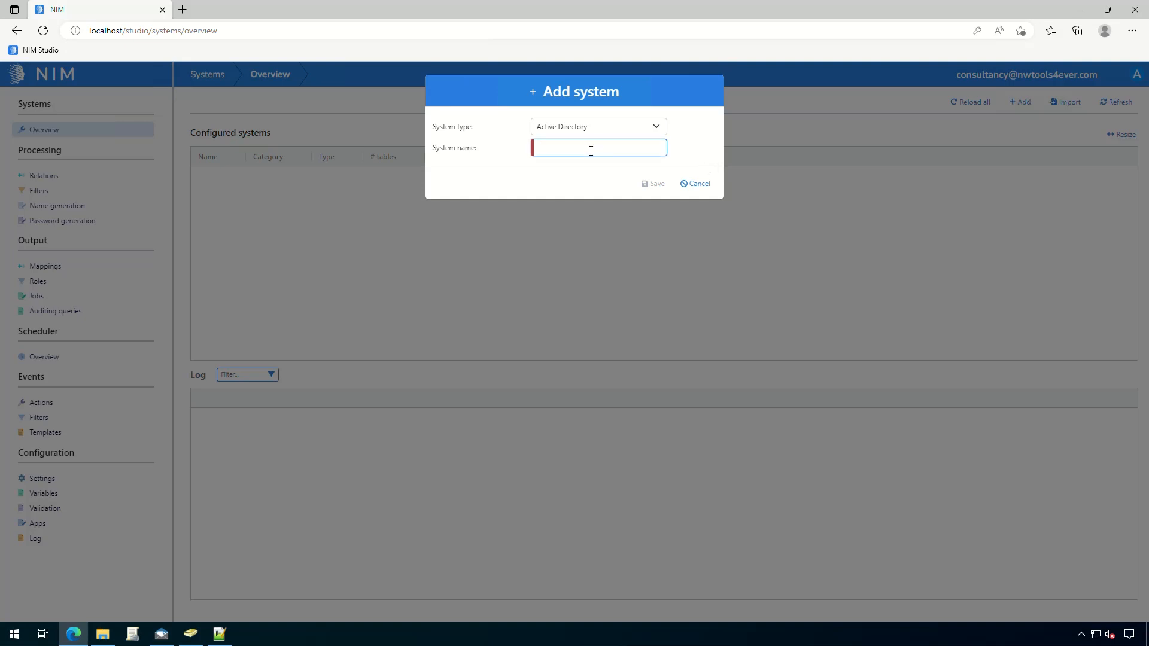
pyautogui.write('AD')
pyautogui.click(653, 184)
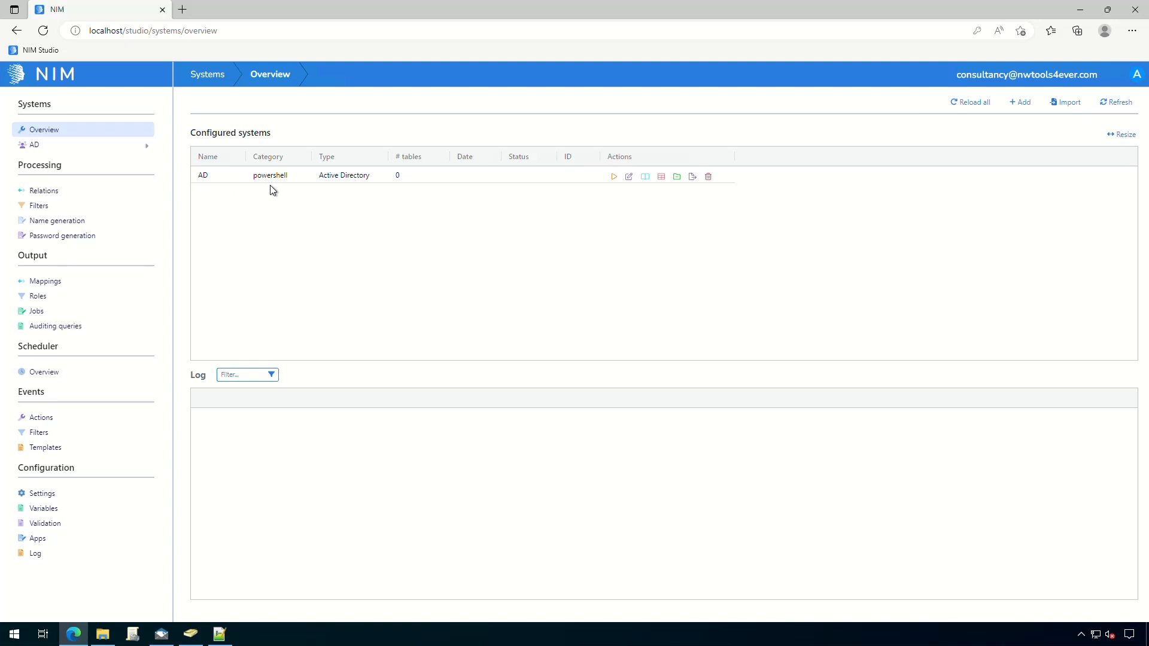
# Step: Set the AD system's domain to t4edemo.com, save the connection and test it
pyautogui.click(629, 179)
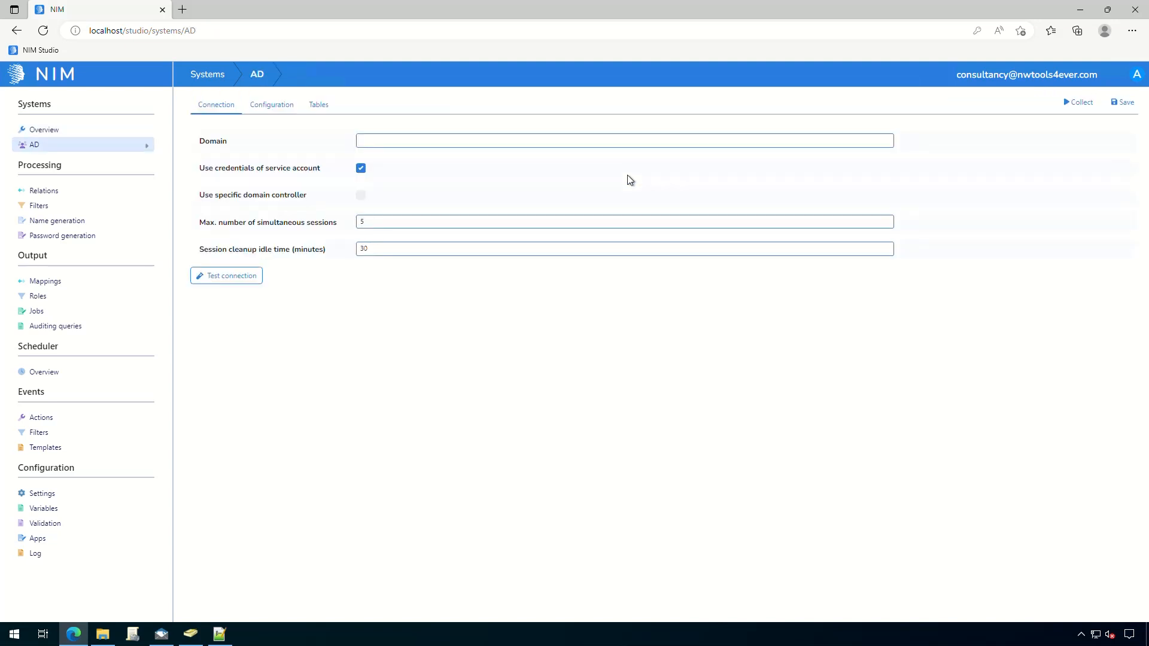
pyautogui.click(480, 142)
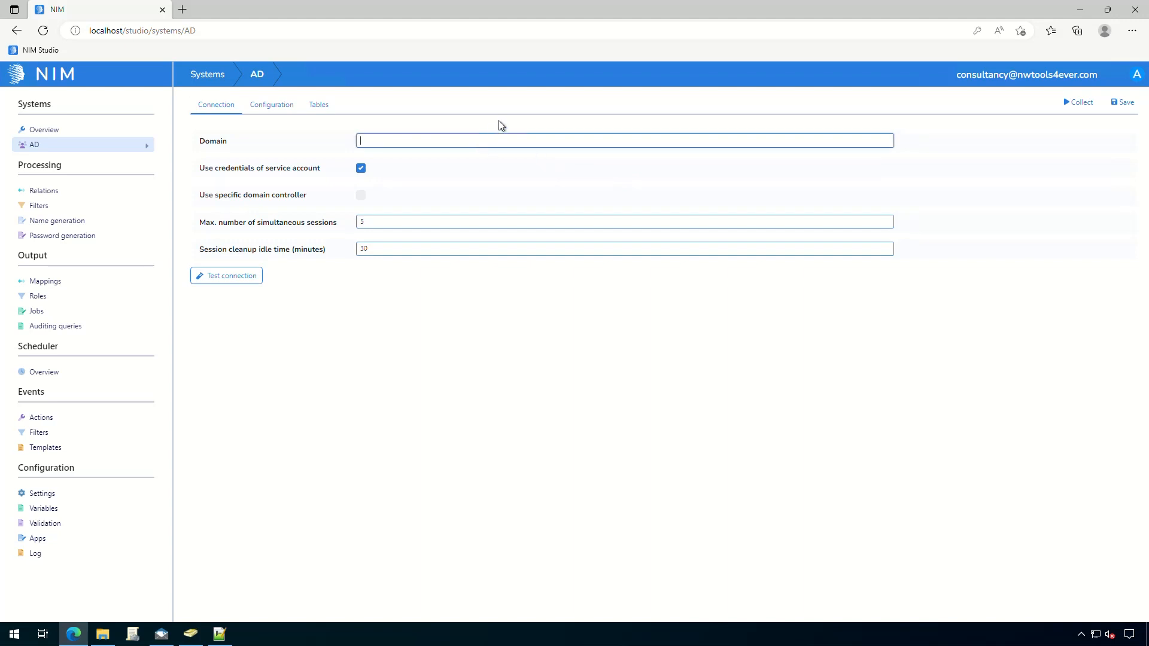
pyautogui.write('t4edemo.com')
pyautogui.click(1125, 106)
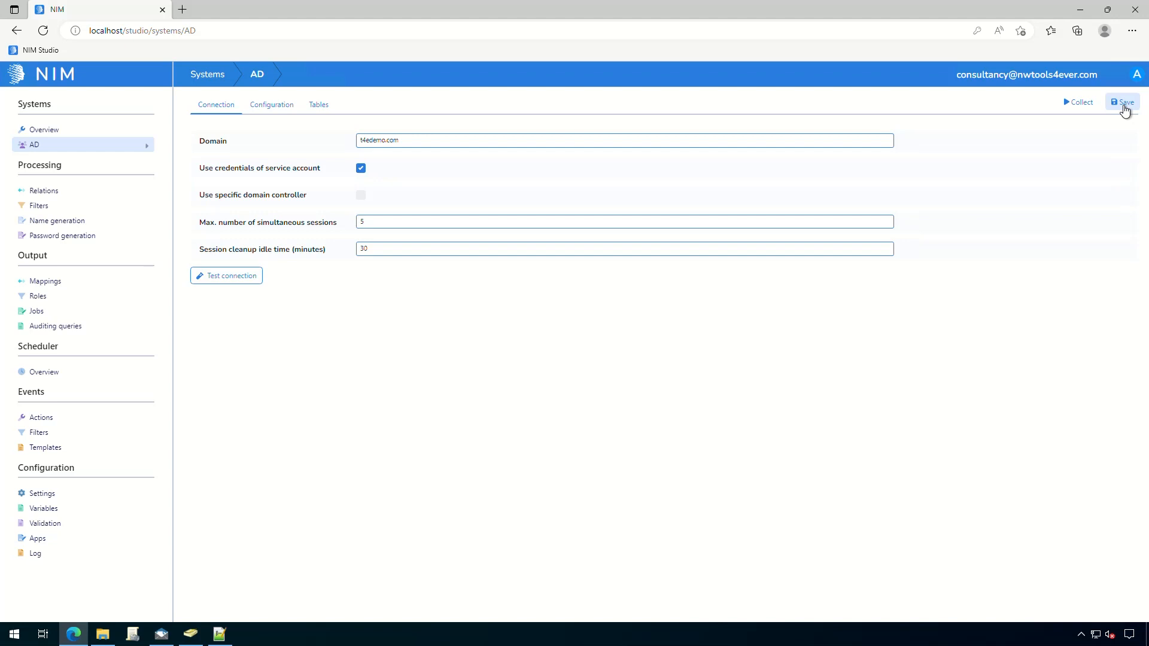
pyautogui.click(244, 280)
# Step: Enable all available tables in the AD system's configuration and open the Users table
pyautogui.click(269, 112)
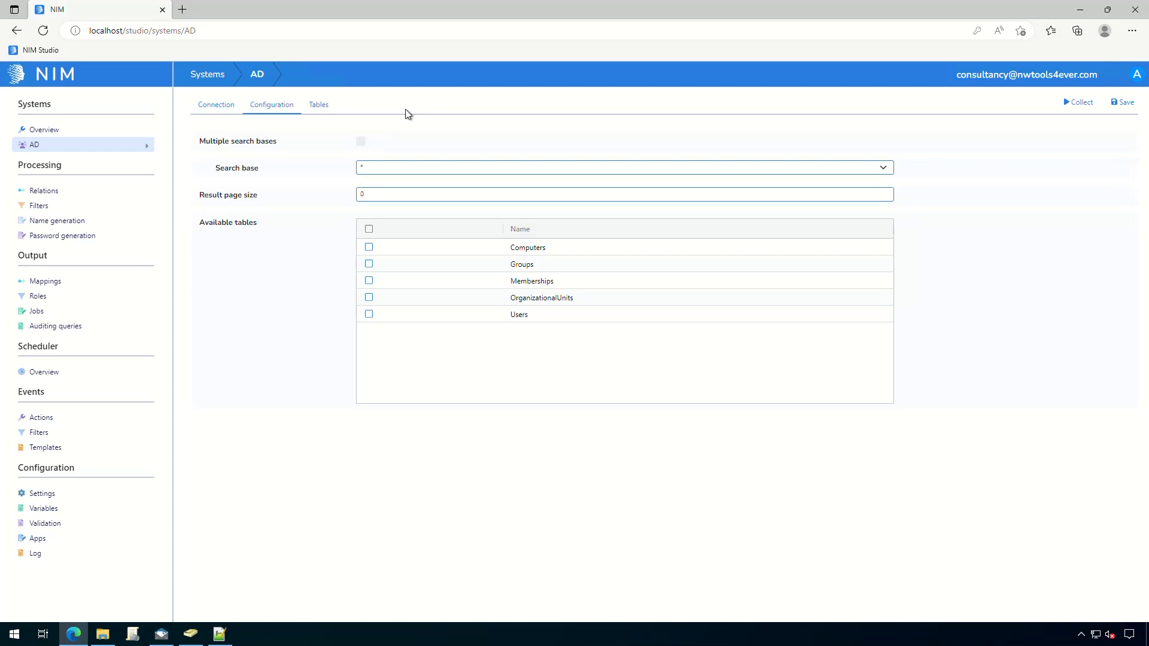
pyautogui.click(369, 229)
pyautogui.click(328, 114)
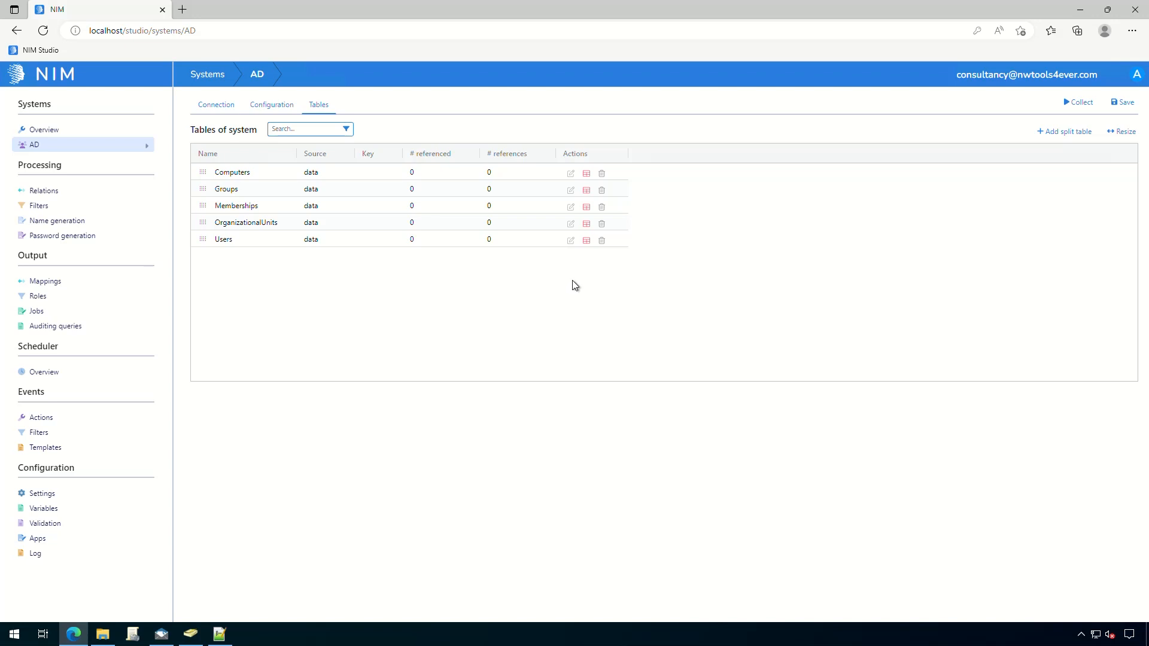
pyautogui.click(586, 241)
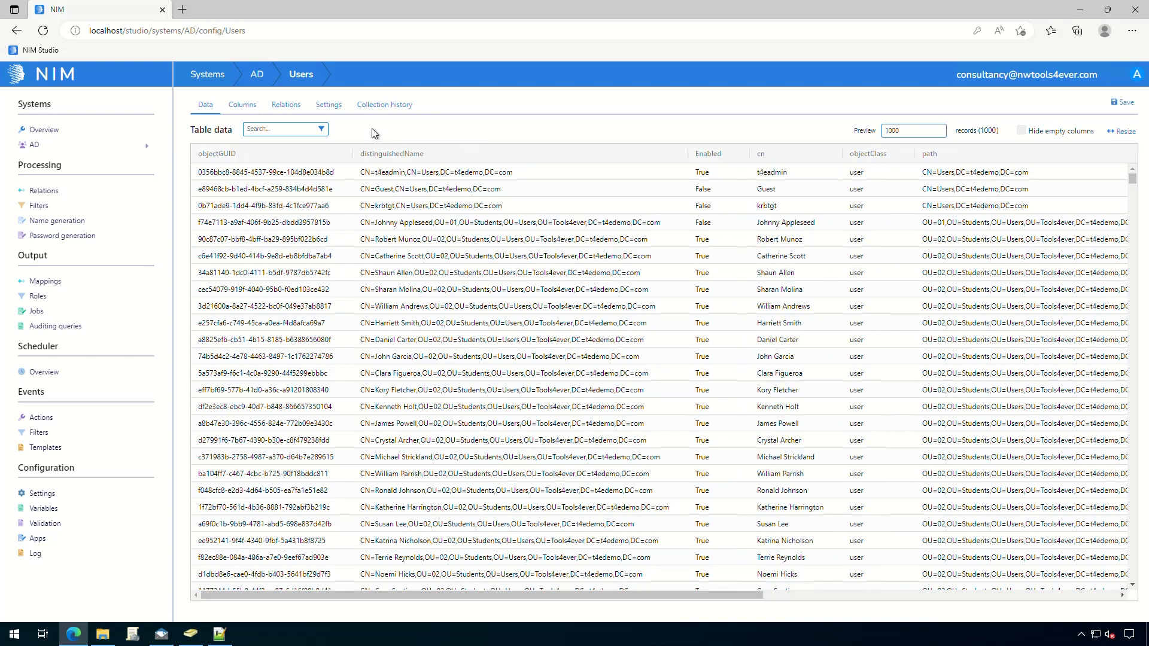
# Step: Include the description, title, telephoneNumber and employeeID properties in the Users table's settings and save them
pyautogui.click(330, 110)
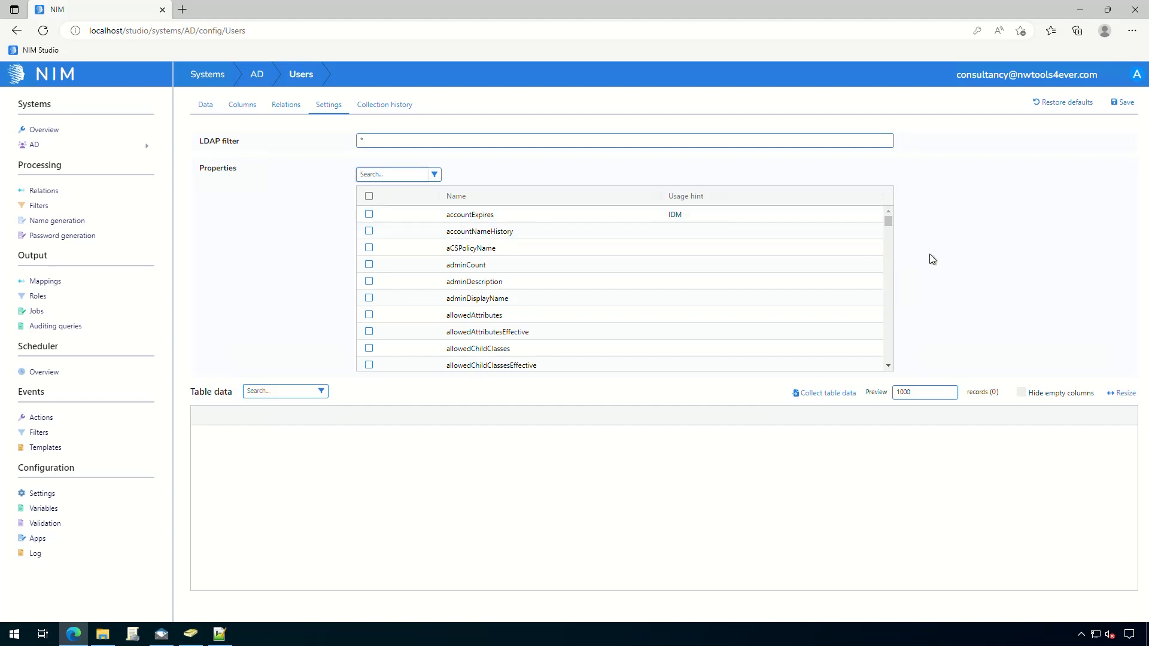
pyautogui.write('descr')
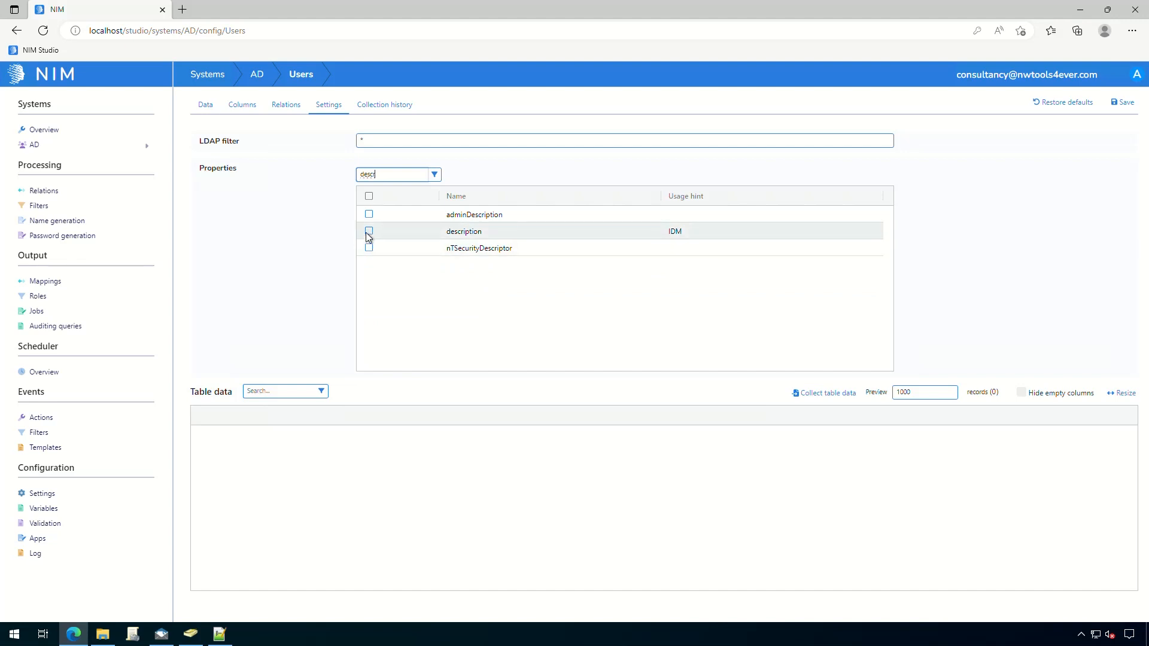
pyautogui.click(369, 231)
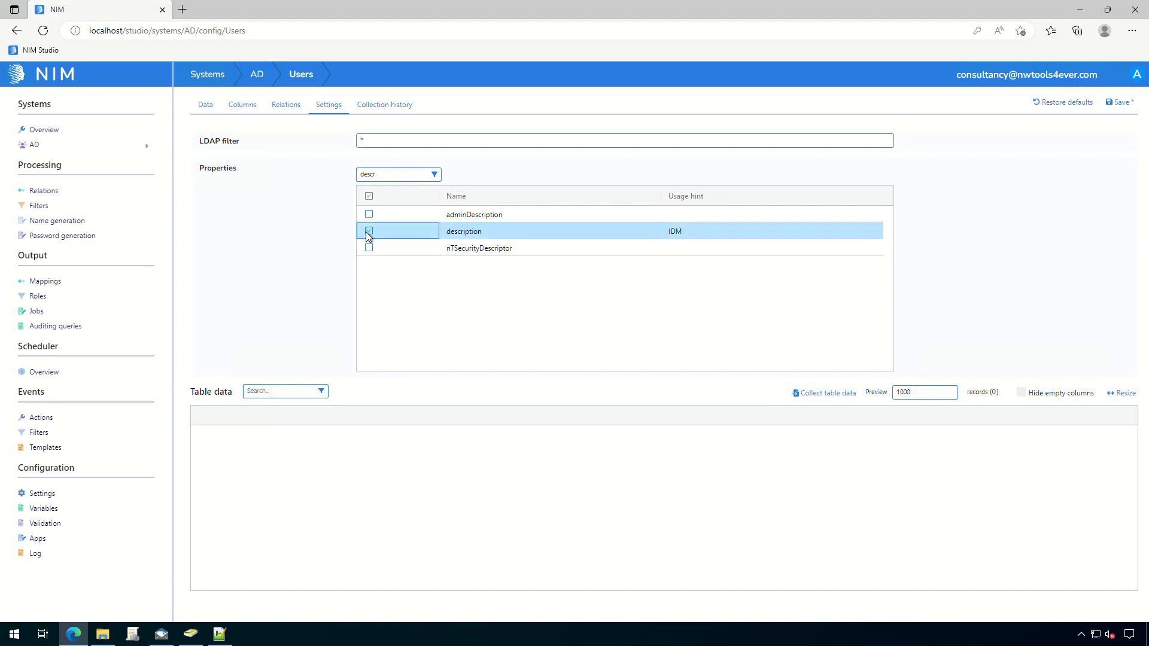
pyautogui.moveTo(393, 174); pyautogui.dragTo(361, 173)
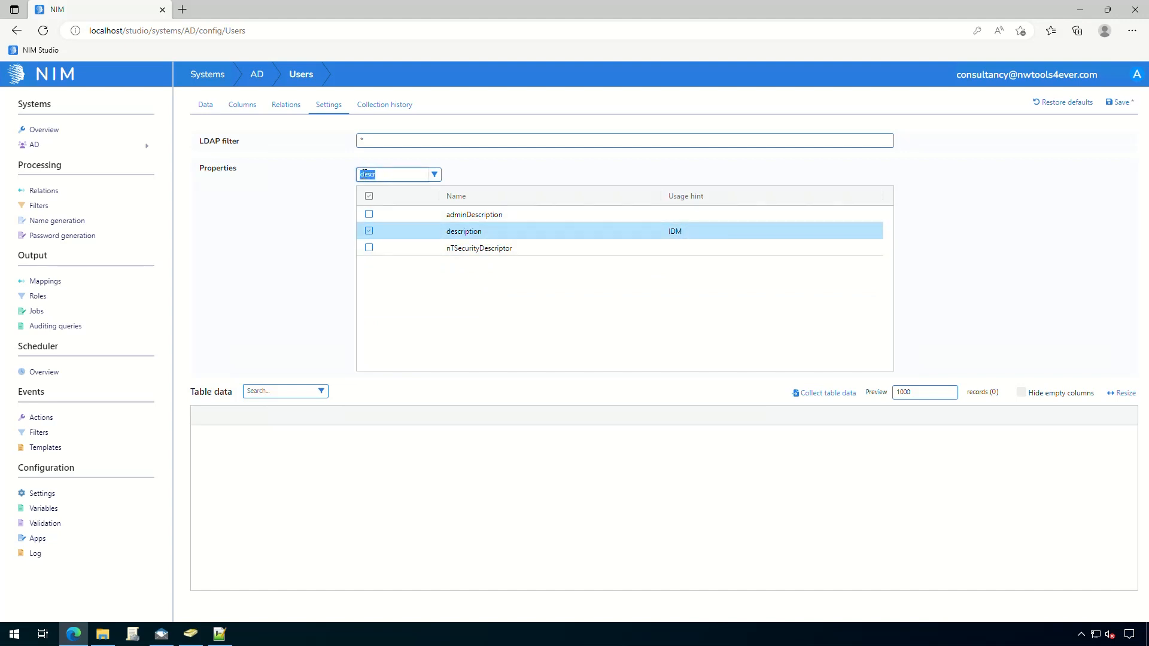
pyautogui.write('title')
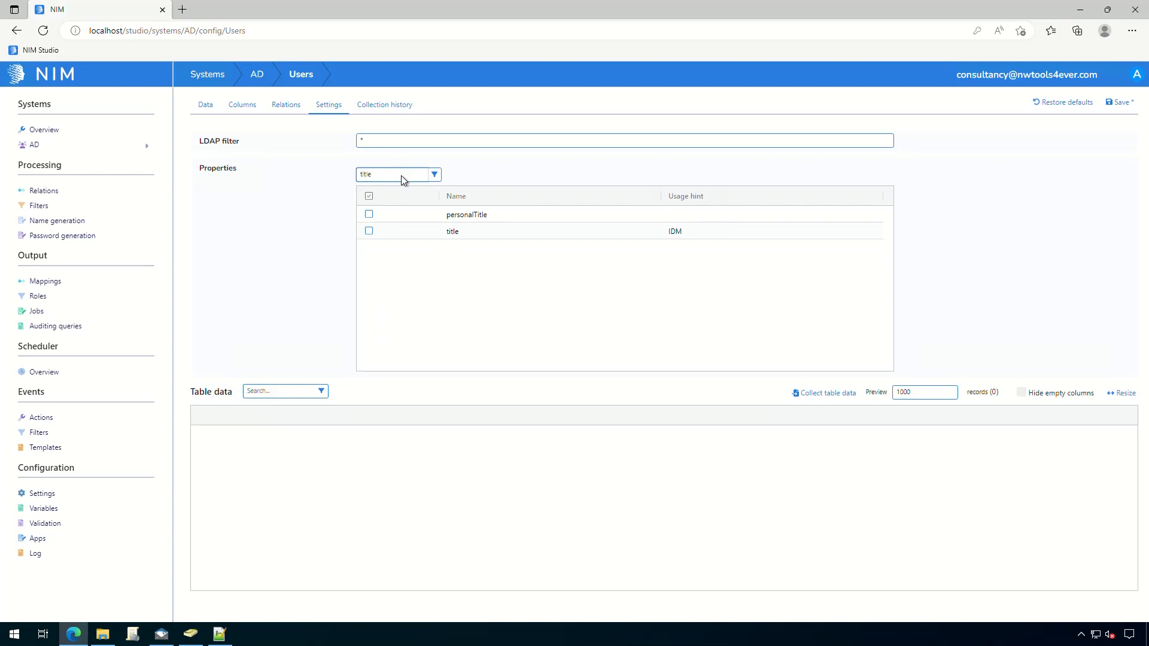
pyautogui.click(369, 231)
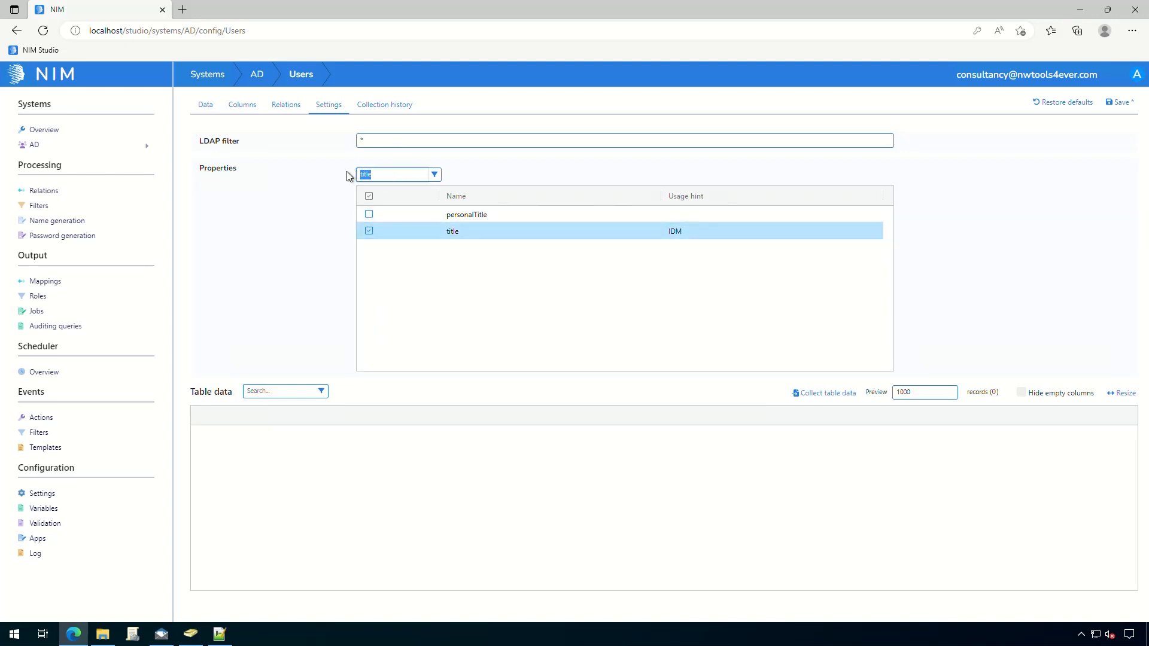
pyautogui.write('telep')
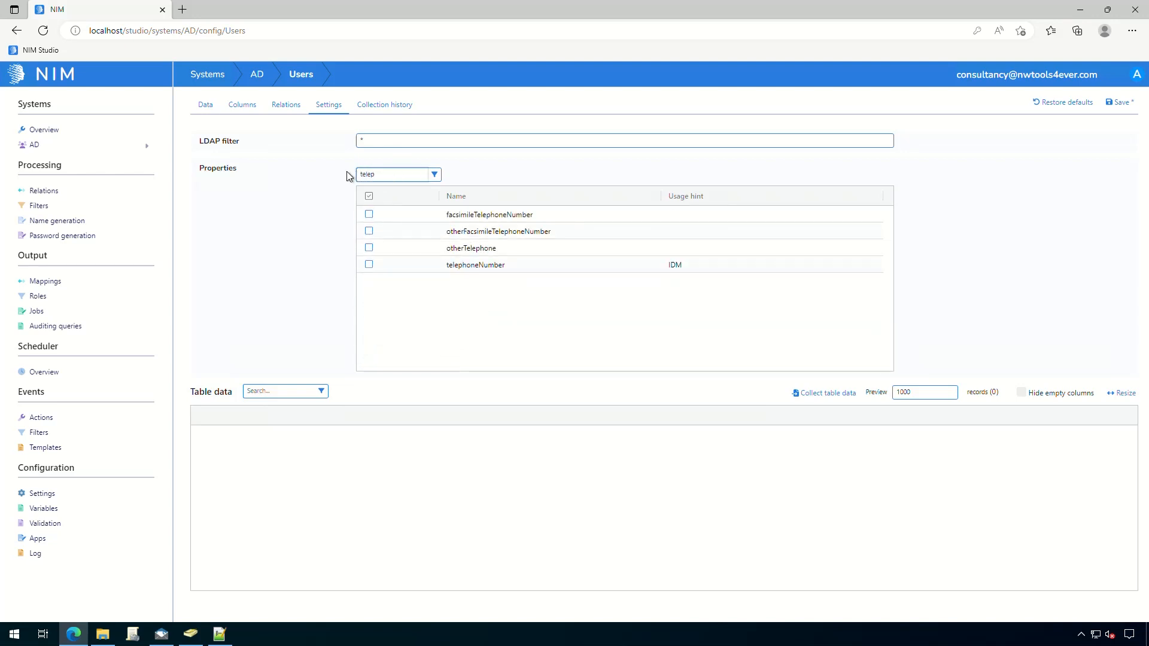
pyautogui.click(369, 264)
pyautogui.click(360, 174)
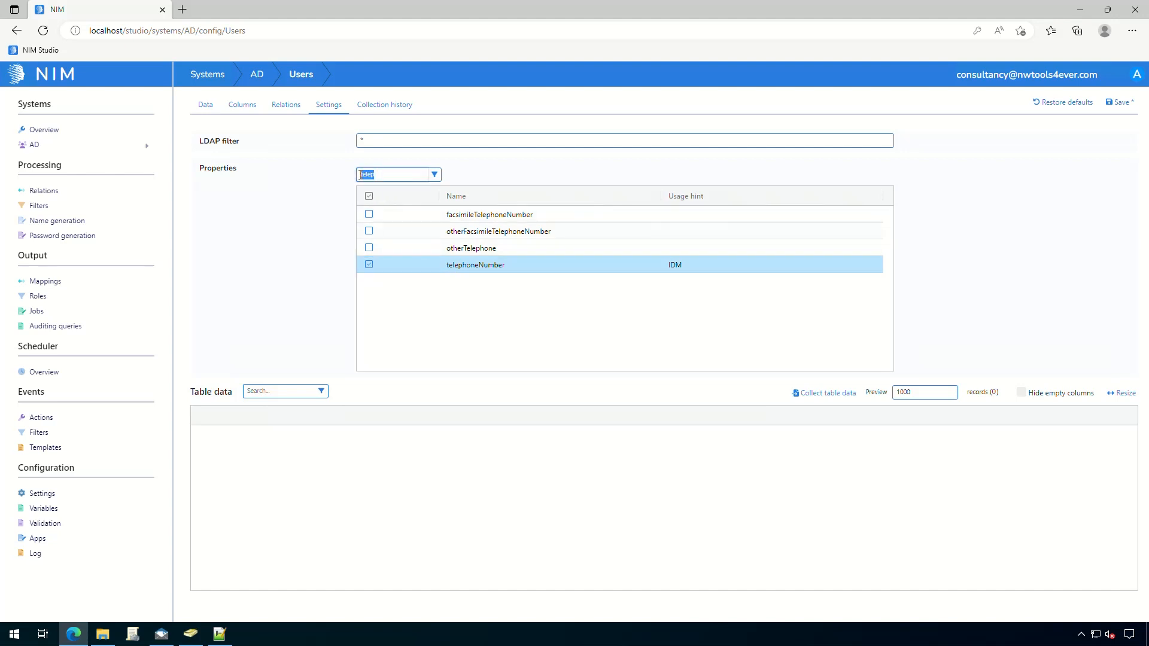
pyautogui.write('employeeID')
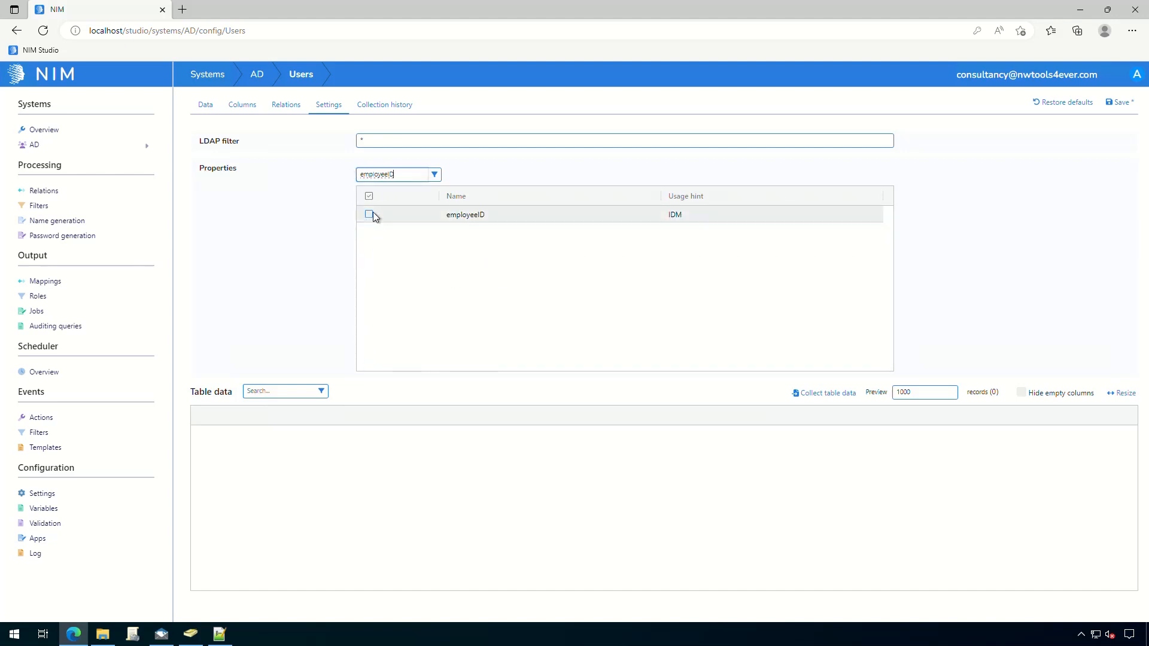
pyautogui.click(369, 215)
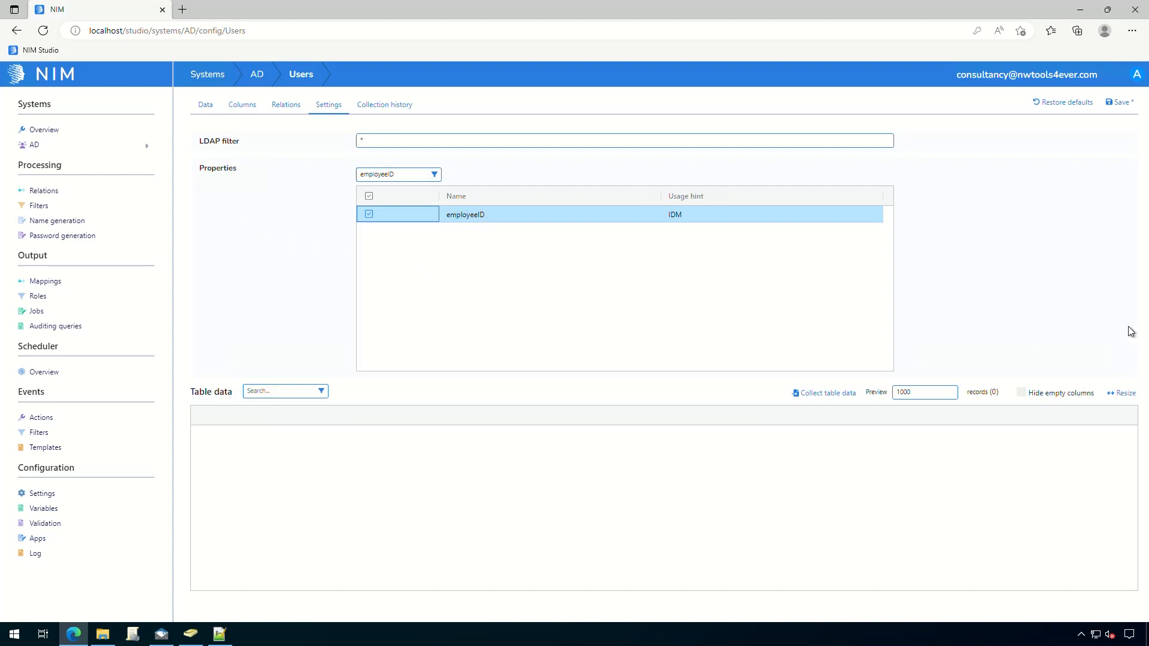
pyautogui.click(1123, 103)
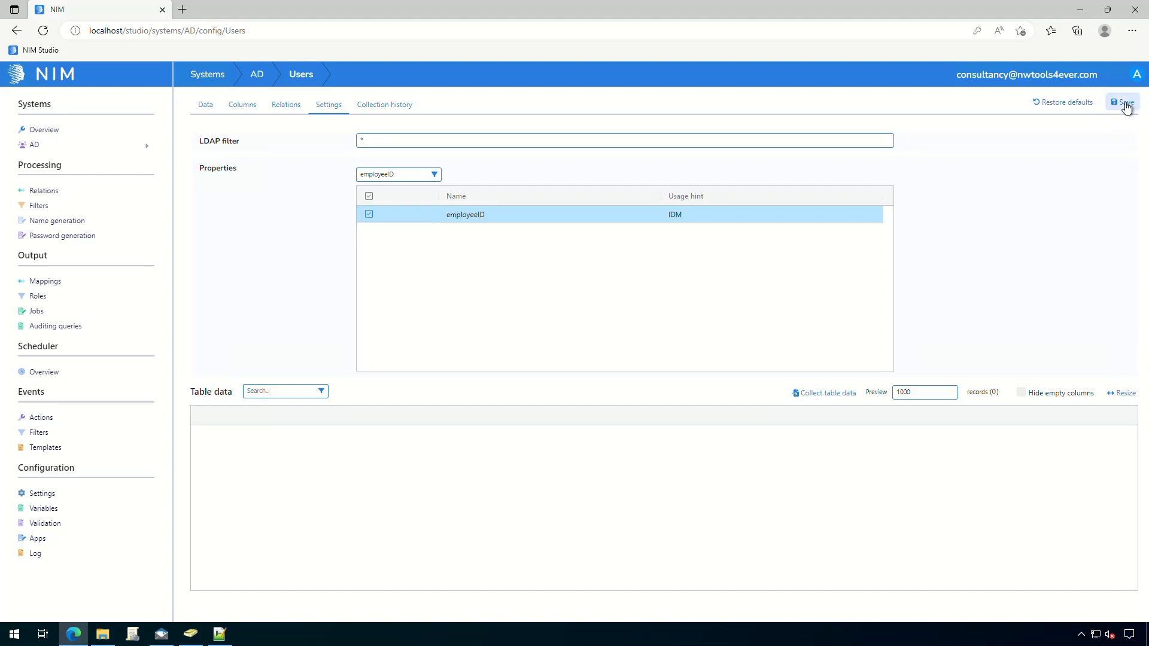
# Step: Collect the AD system's data from the systems overview and open its Users table
pyautogui.click(77, 132)
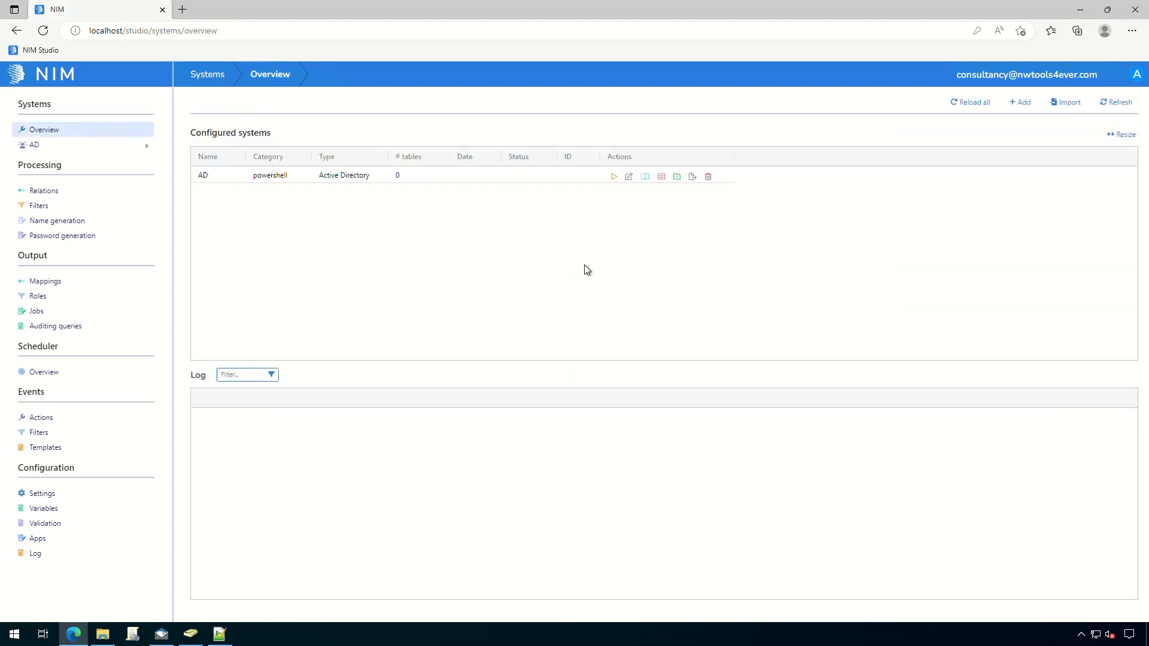
pyautogui.click(614, 176)
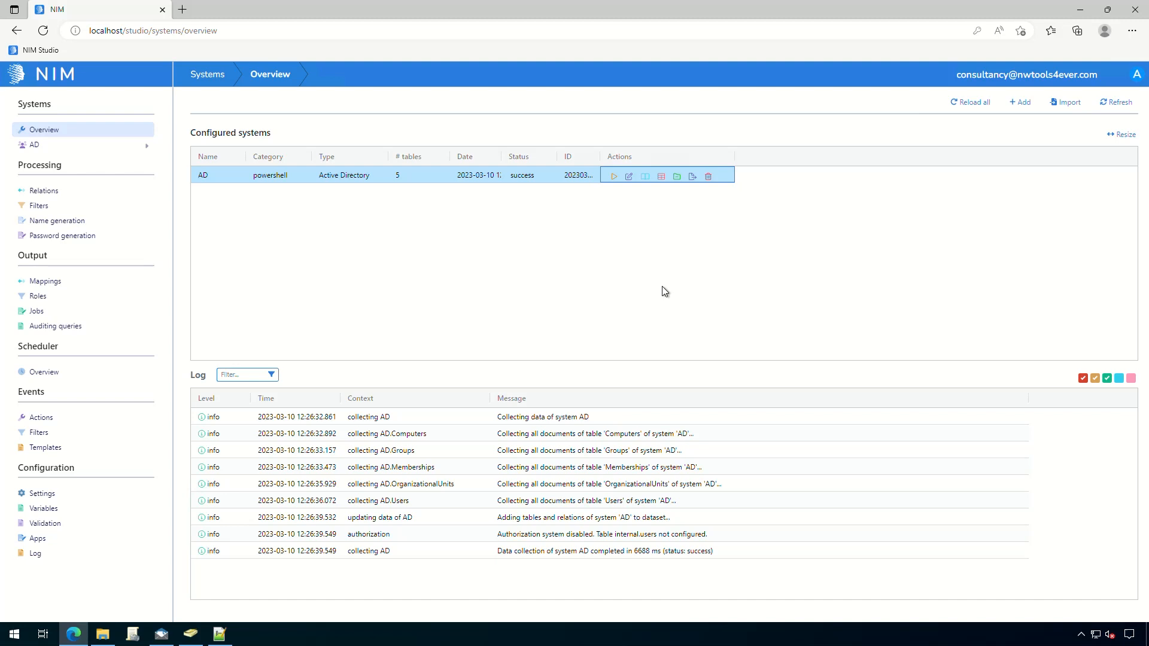
pyautogui.click(150, 146)
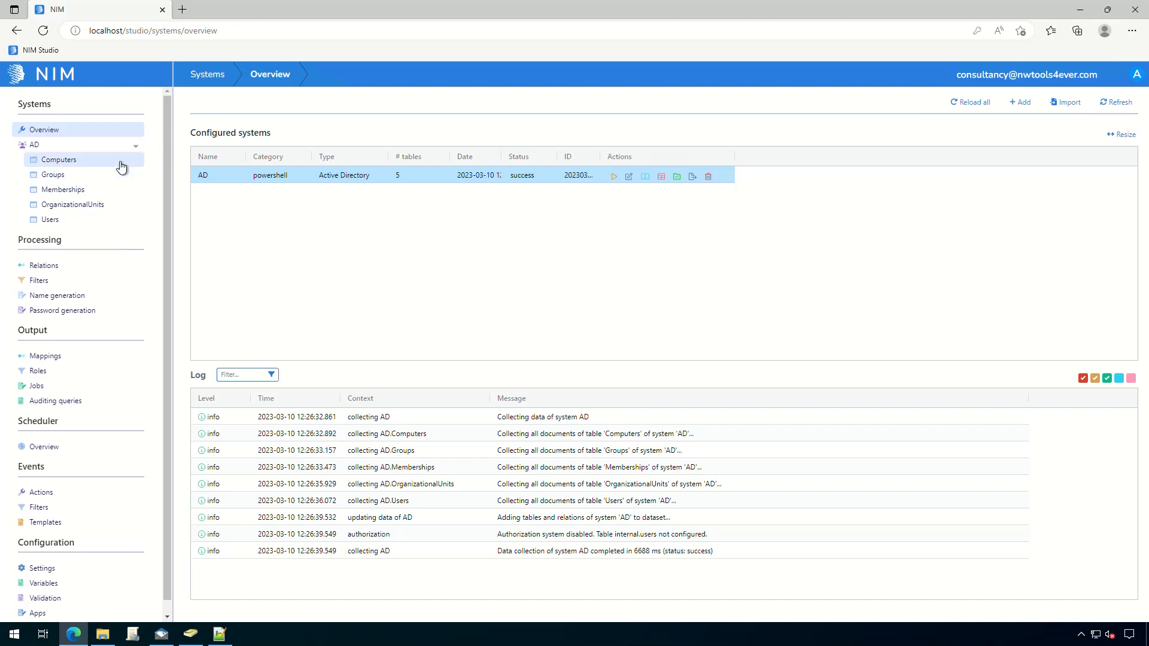
pyautogui.click(62, 222)
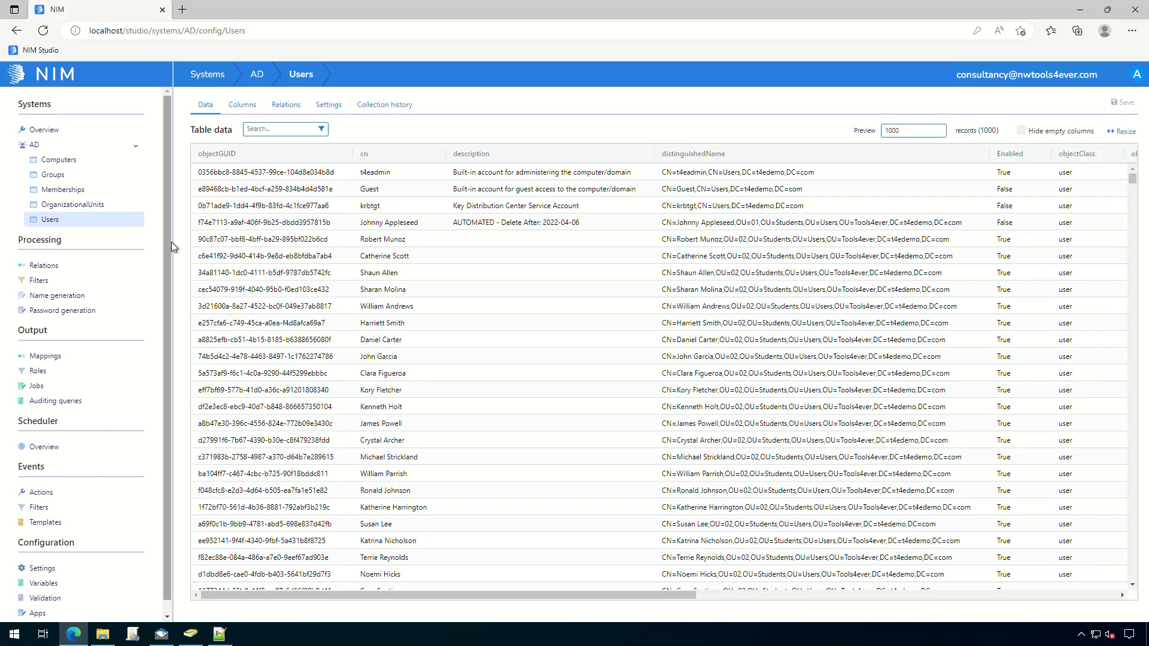
# Step: Set objectGUID as the Users table's key and distinguishedName as its display name, save, and return to the systems overview
pyautogui.click(240, 106)
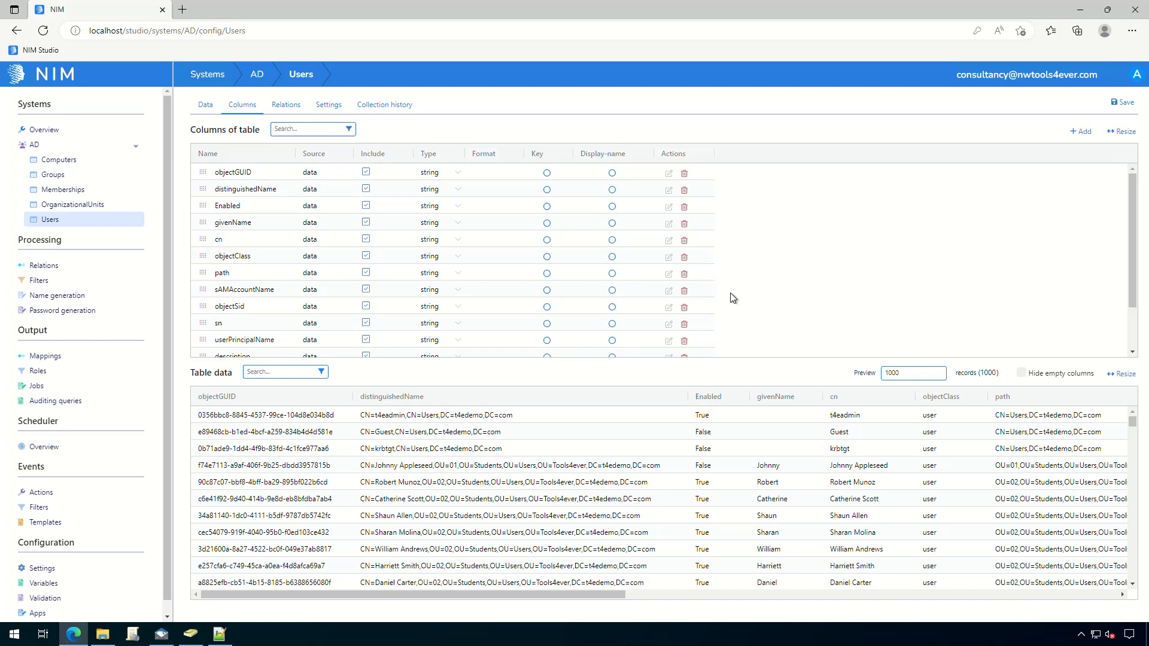
pyautogui.click(547, 173)
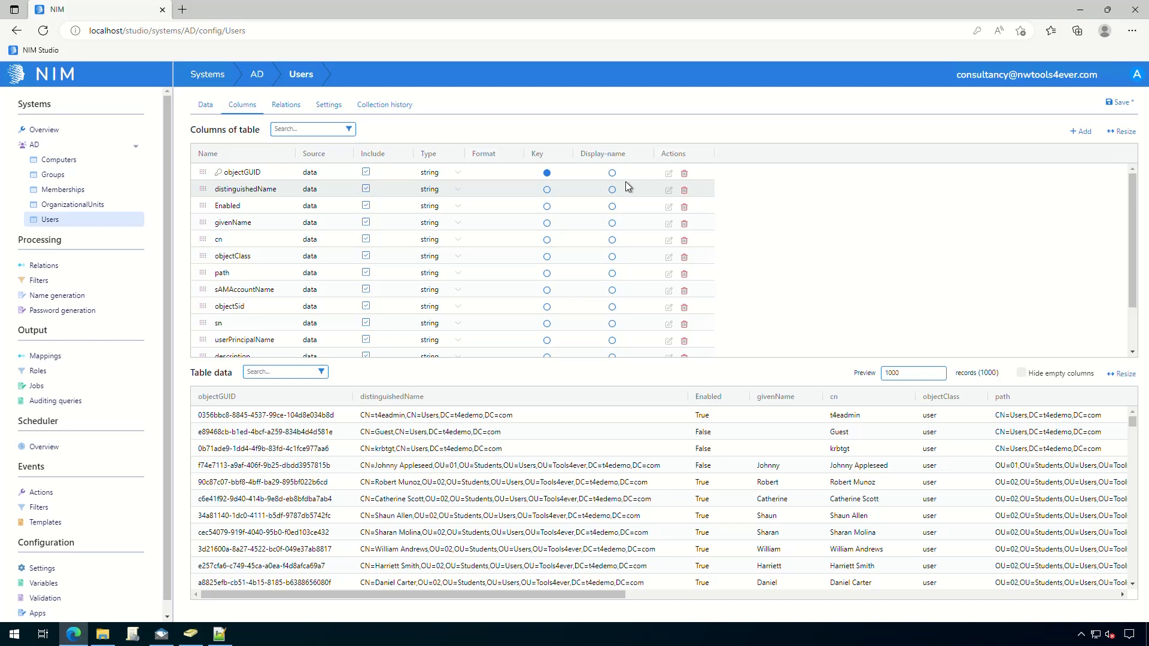
pyautogui.click(612, 189)
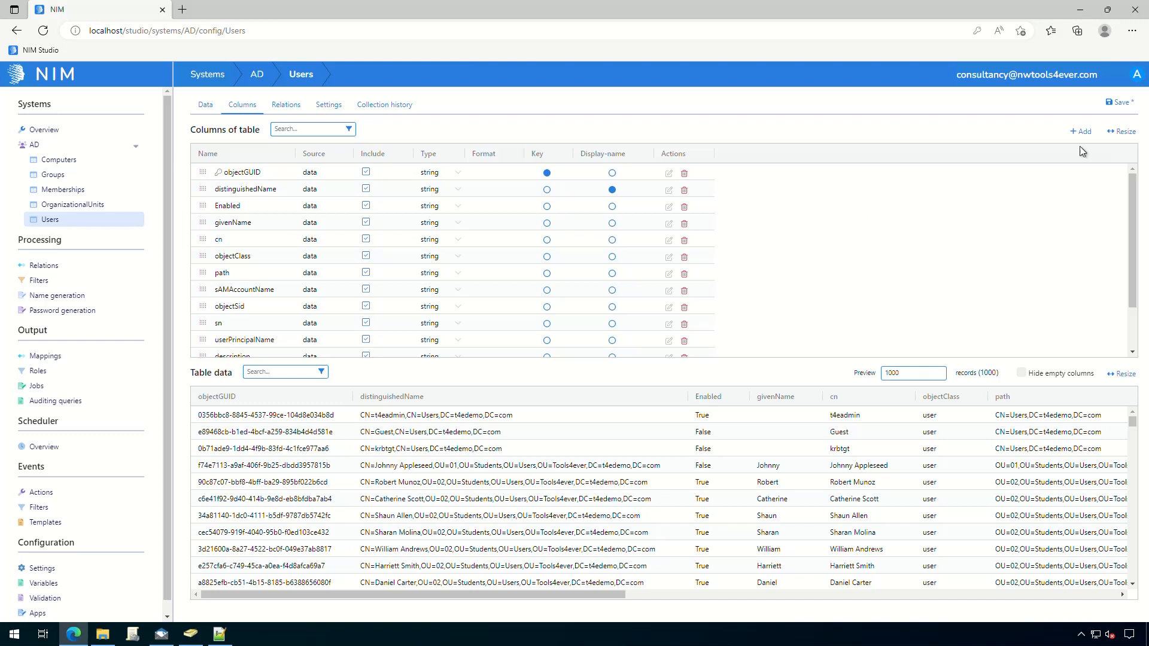
pyautogui.click(1121, 106)
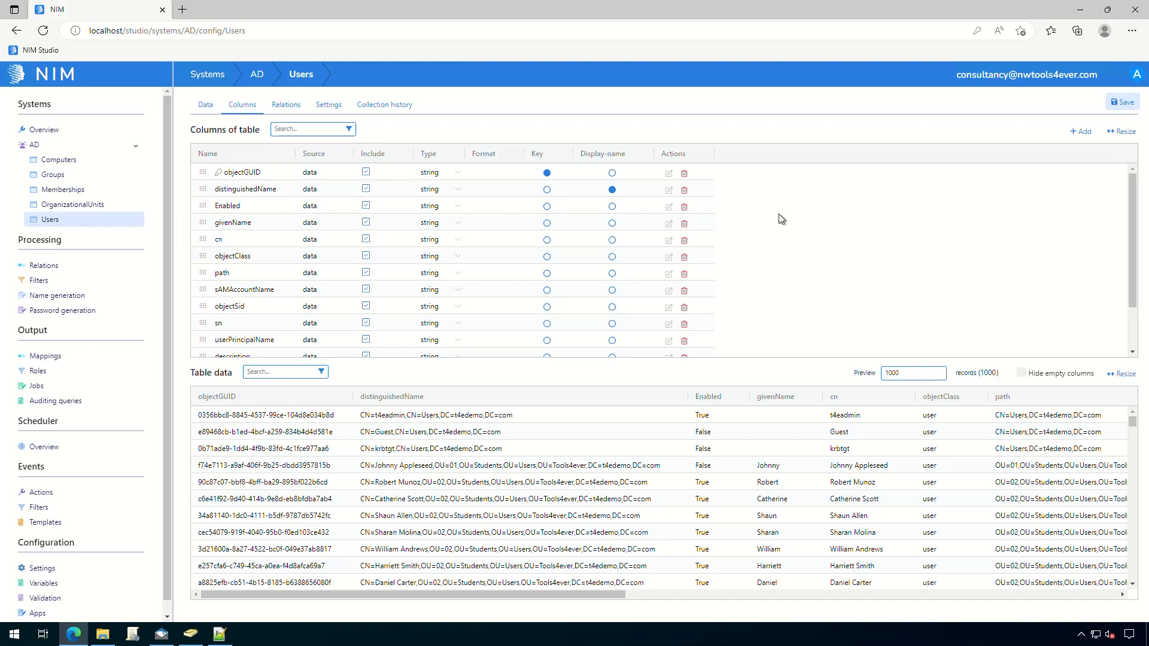
pyautogui.click(59, 133)
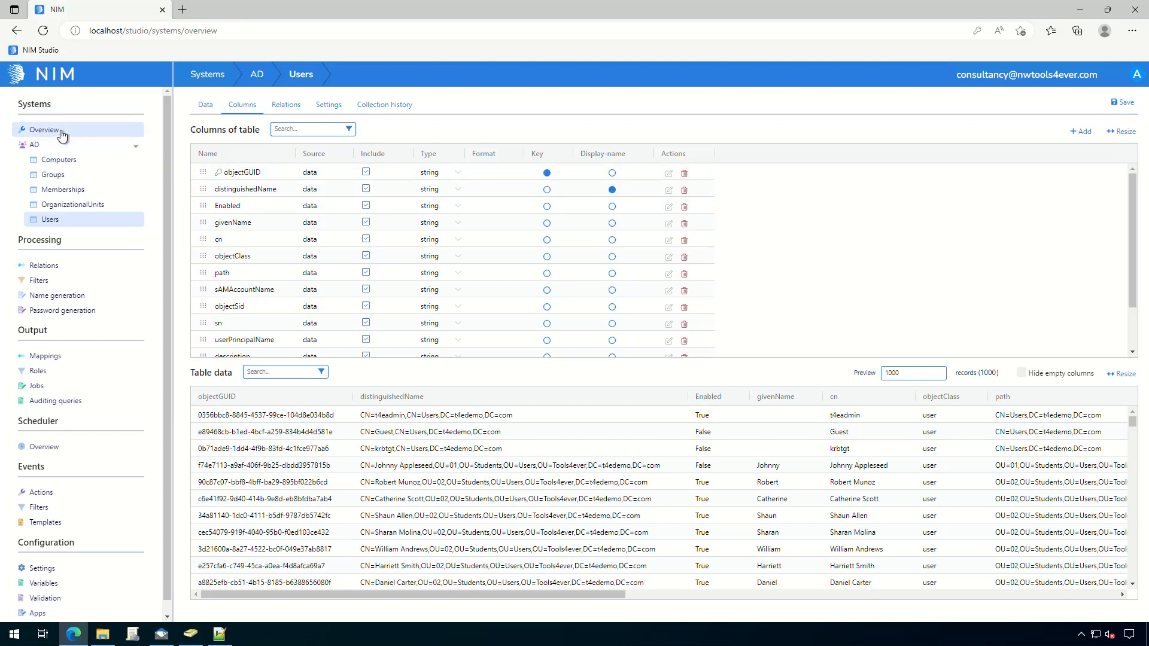
pyautogui.click(139, 148)
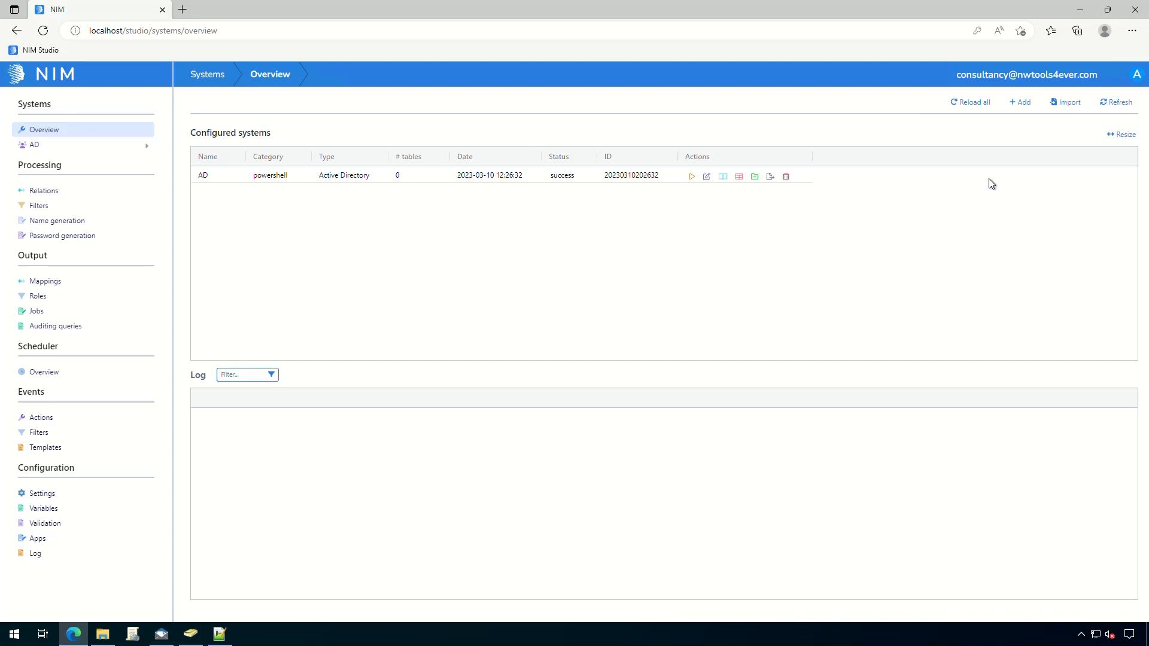
# Step: Add a CSV-File system named Employees to the configured systems
pyautogui.click(1020, 103)
pyautogui.click(592, 128)
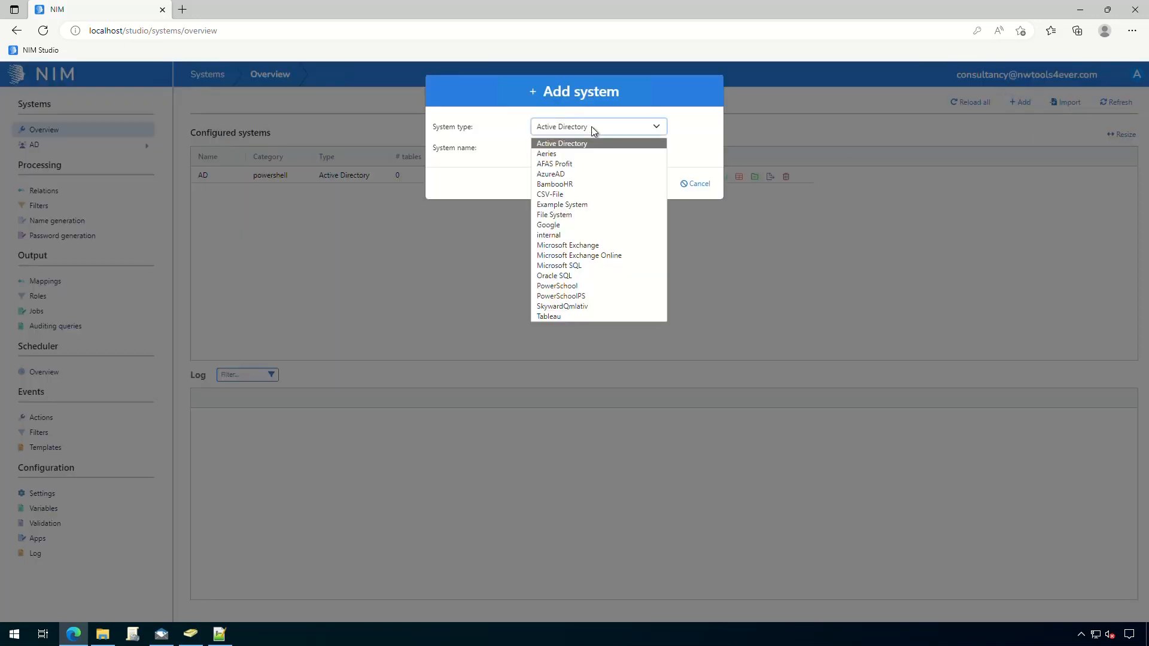
pyautogui.click(582, 194)
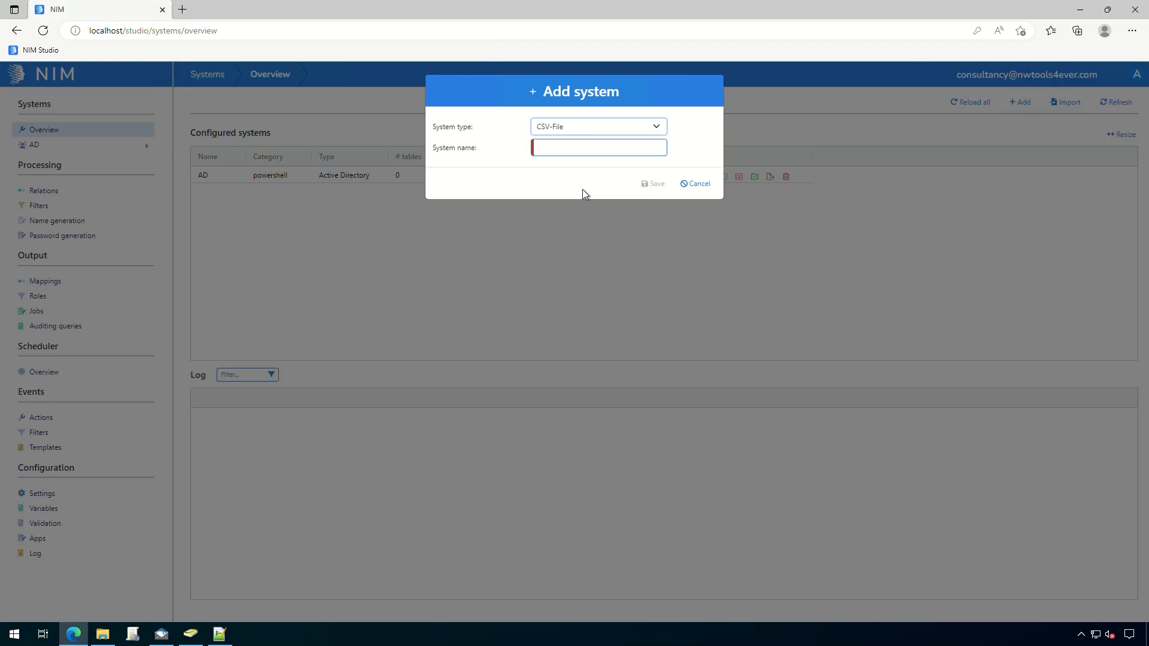
pyautogui.click(624, 148)
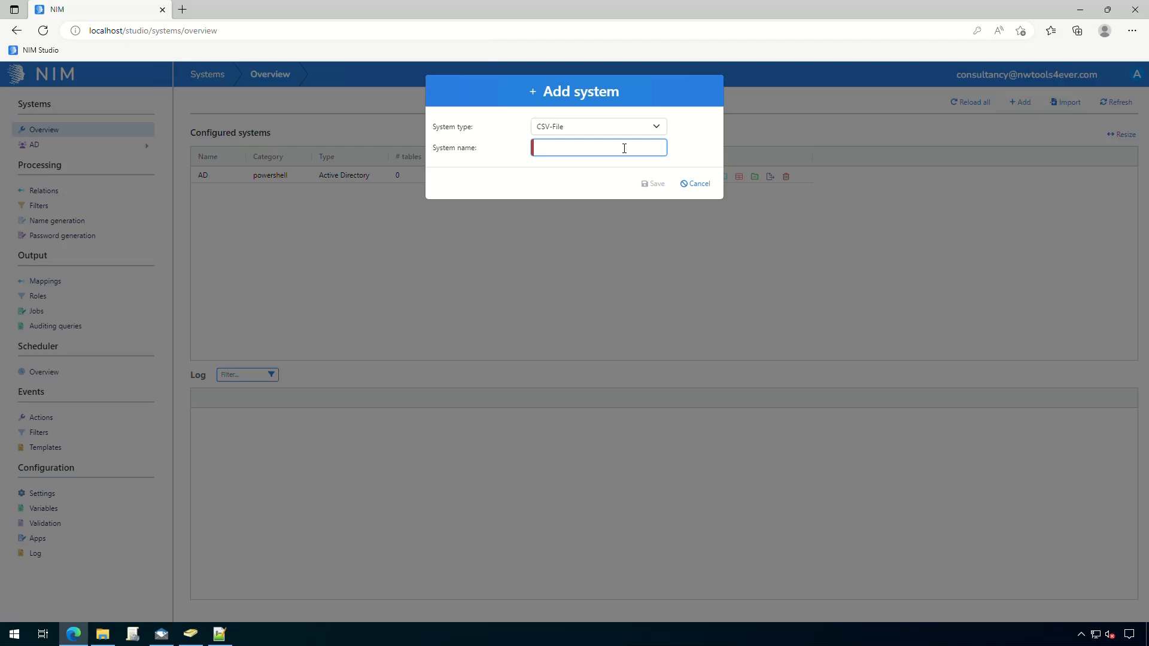
pyautogui.write('Employees')
pyautogui.click(652, 184)
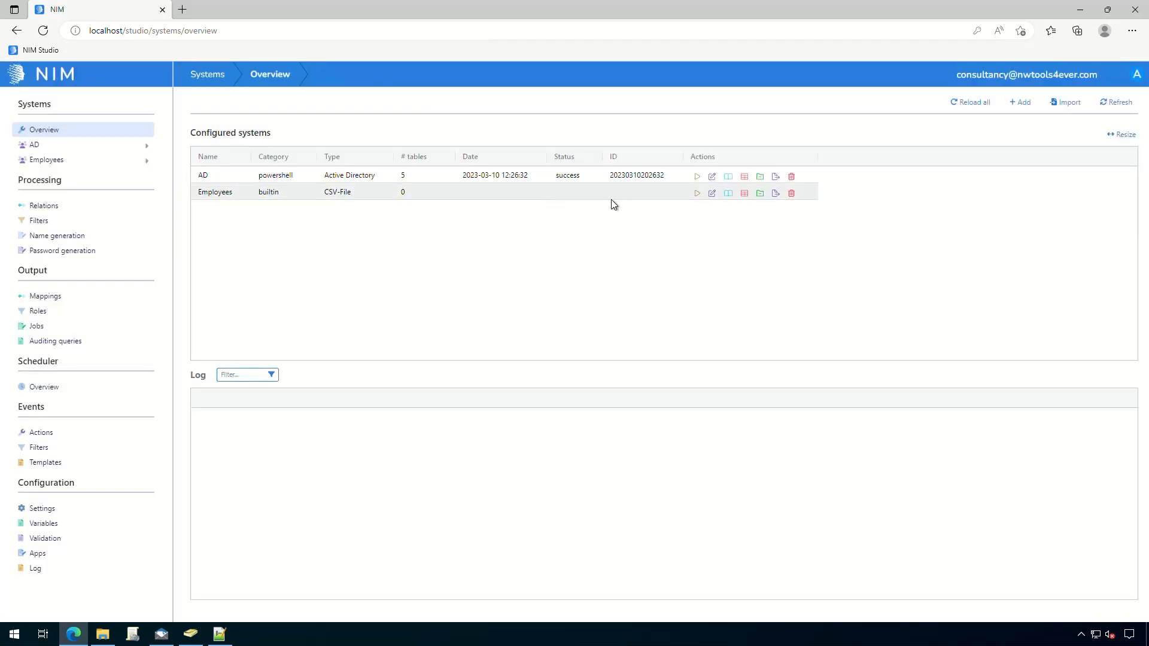
# Step: Configure the Employees system to read Users.csv from C:\Tutorial\Data and save the configuration
pyautogui.click(713, 194)
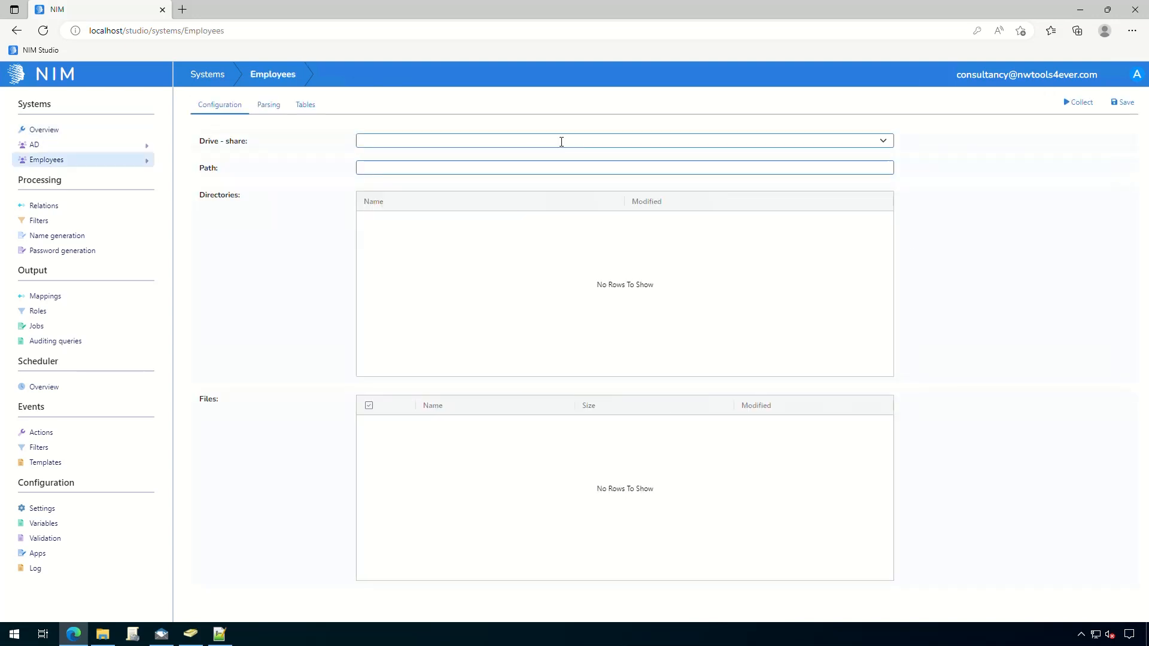
pyautogui.click(530, 141)
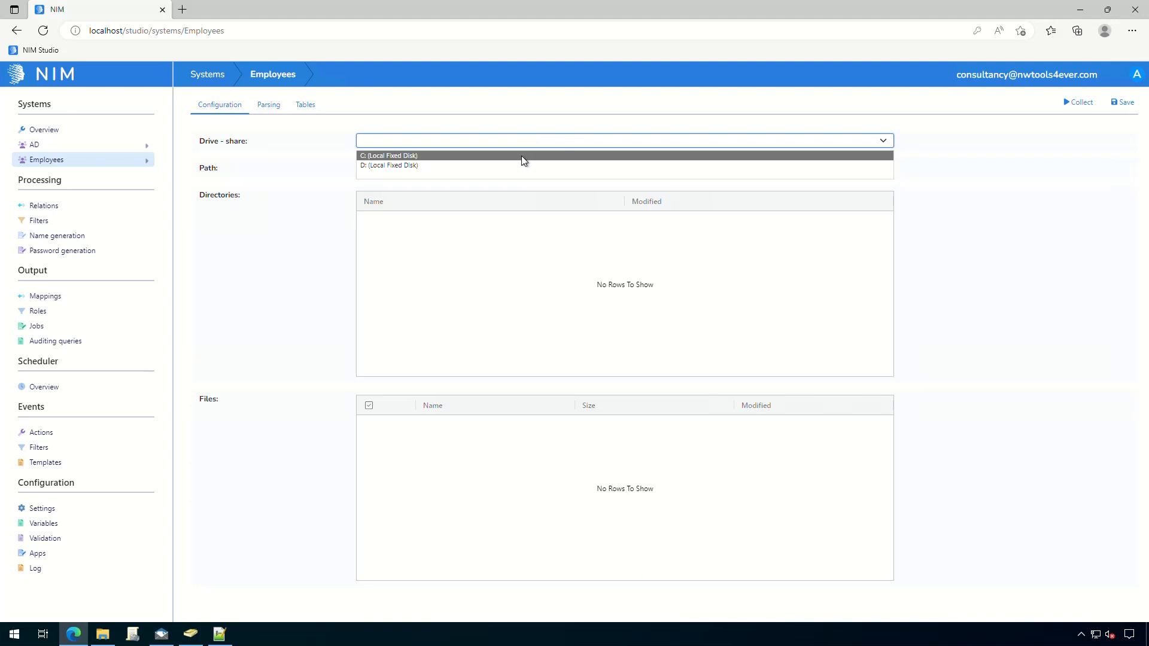
pyautogui.click(522, 155)
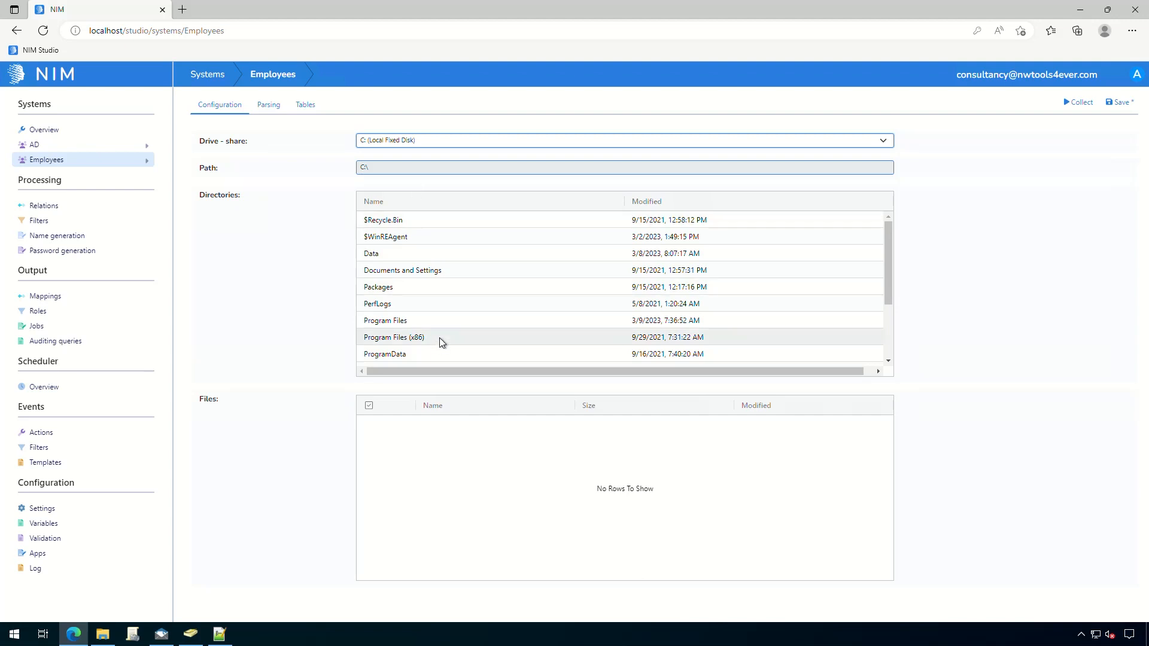
pyautogui.scroll(-3, 441, 342)
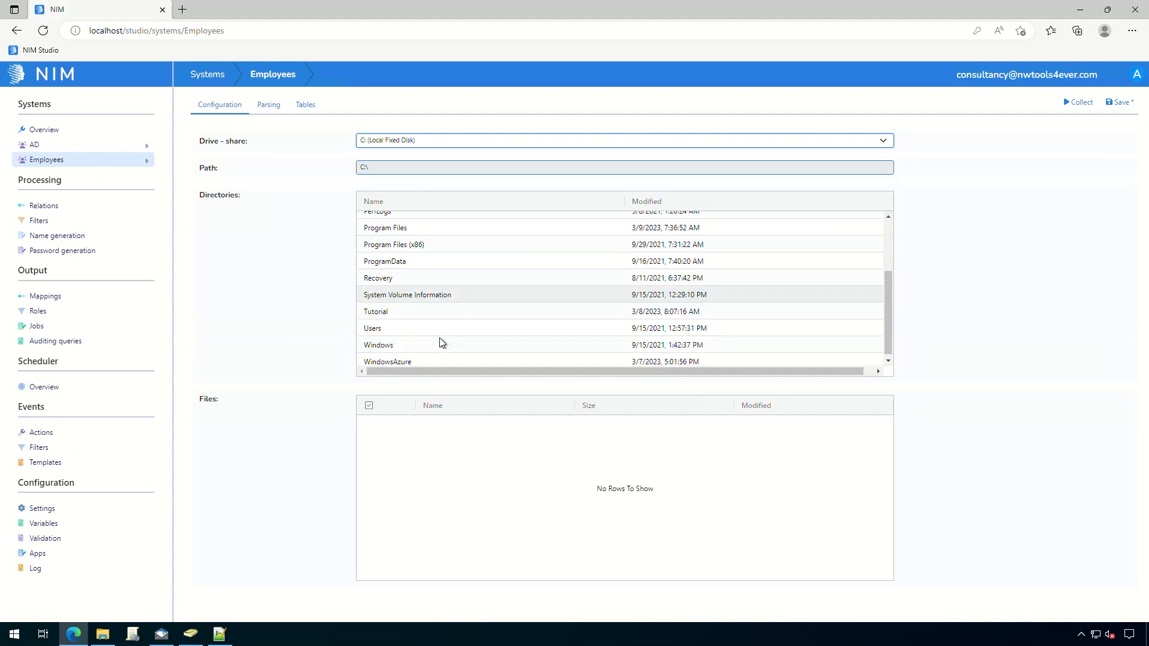
pyautogui.doubleClick(405, 308)
pyautogui.doubleClick(390, 242)
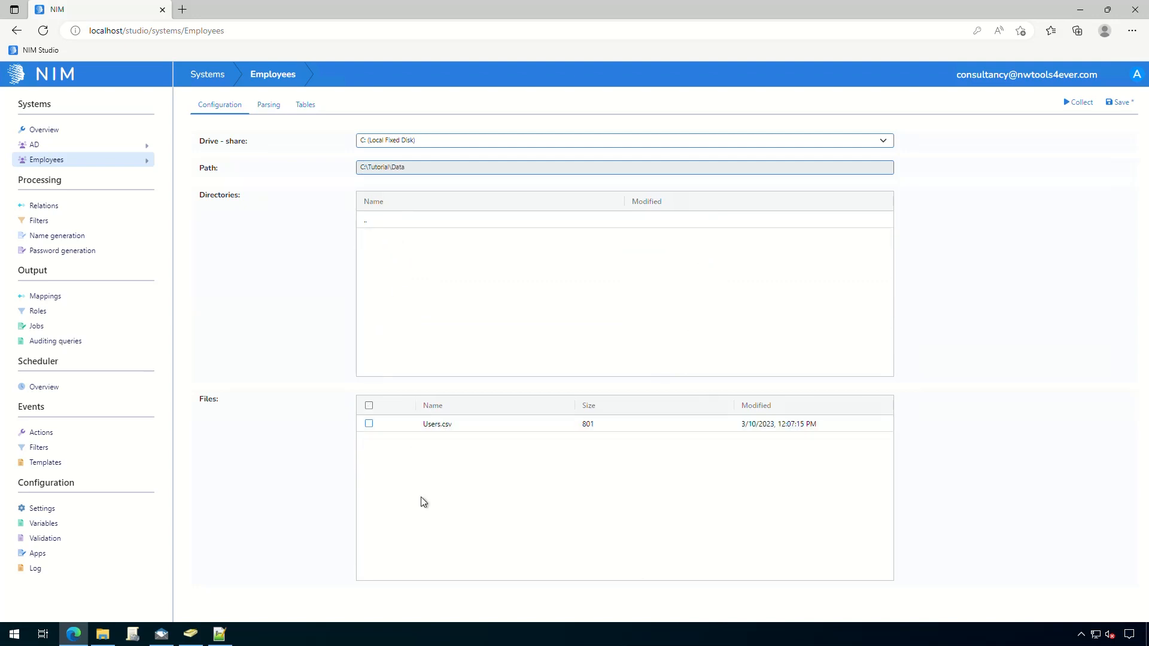
pyautogui.click(369, 424)
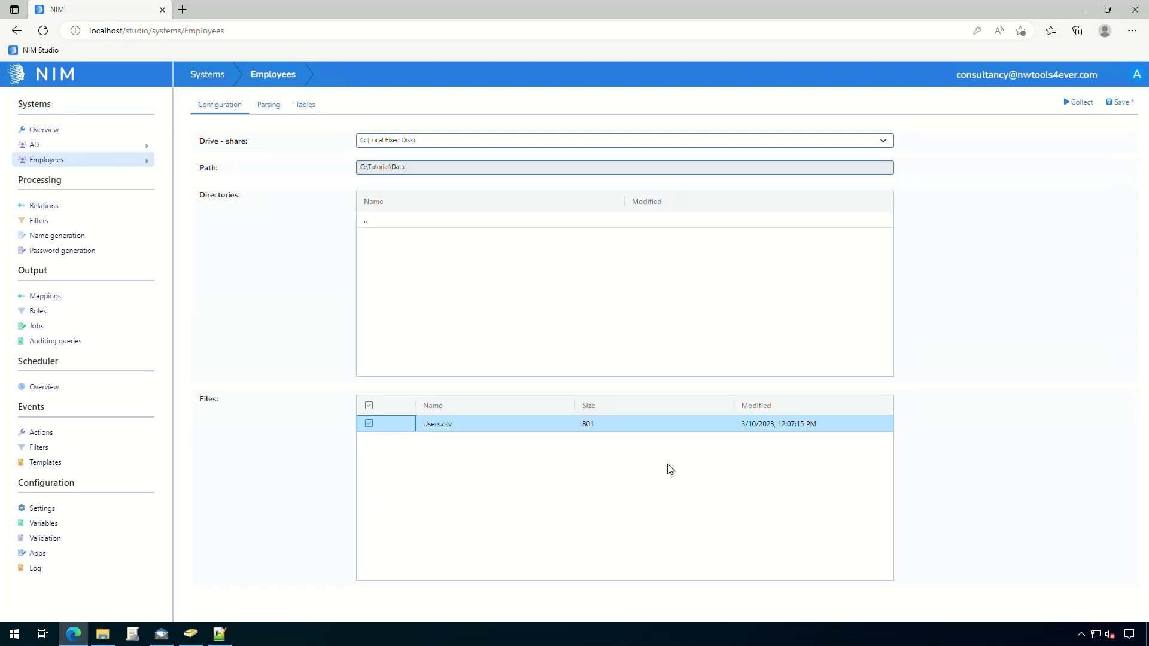
pyautogui.click(1124, 103)
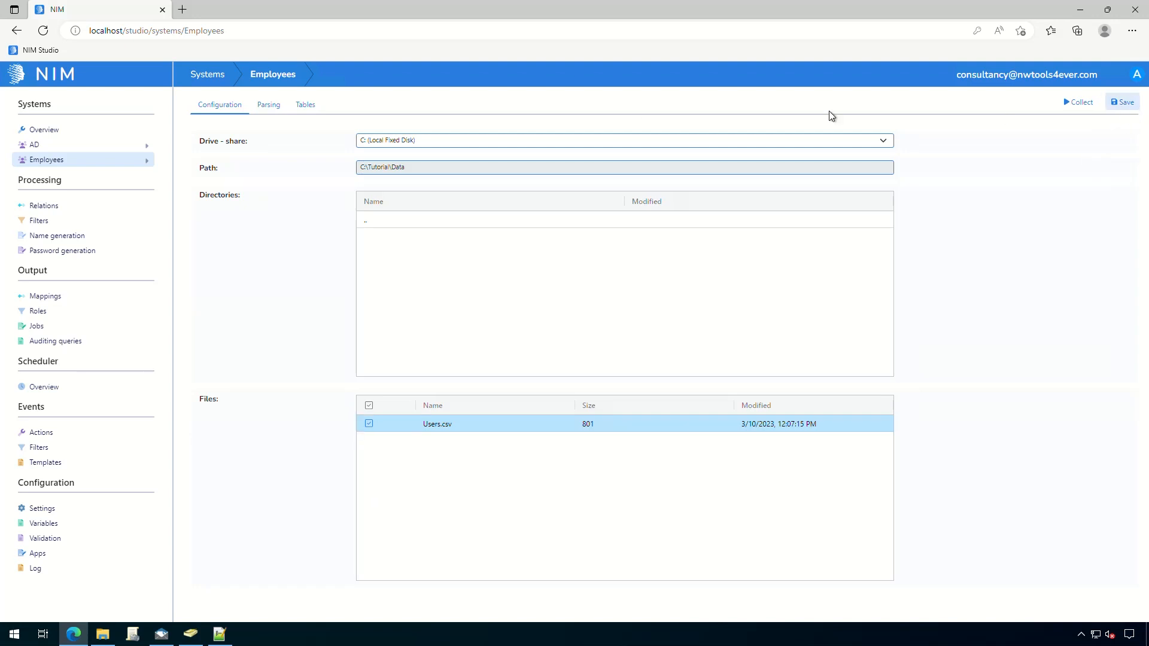
# Step: Collect the Employees system's data from the systems overview and open its Users table
pyautogui.click(42, 137)
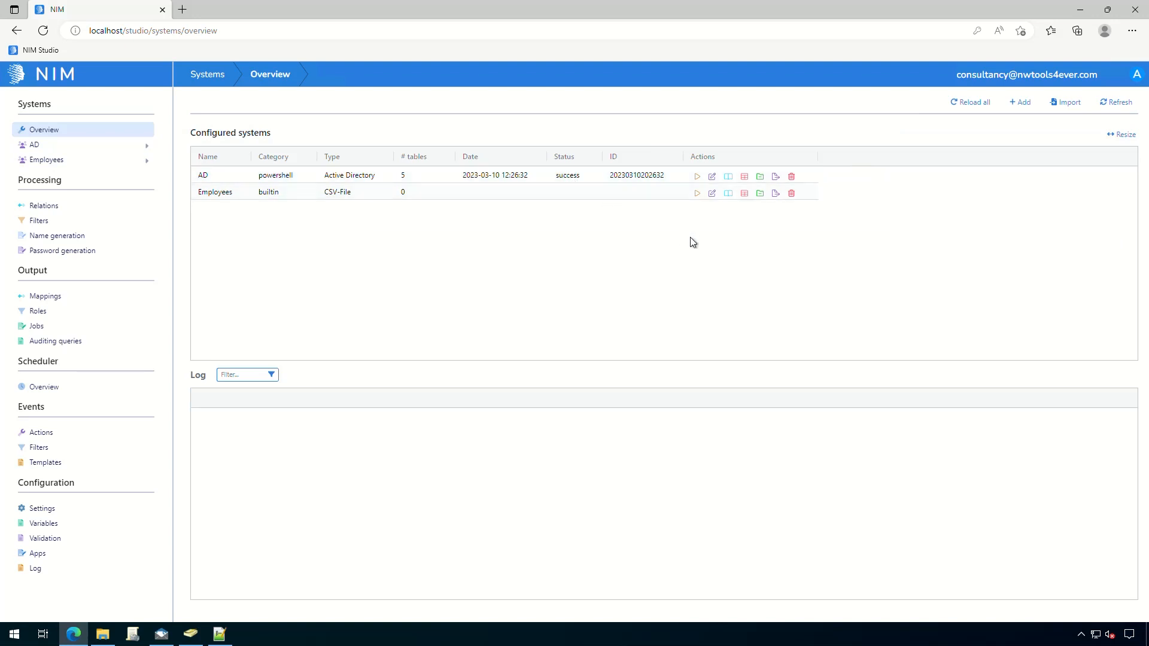
pyautogui.click(698, 193)
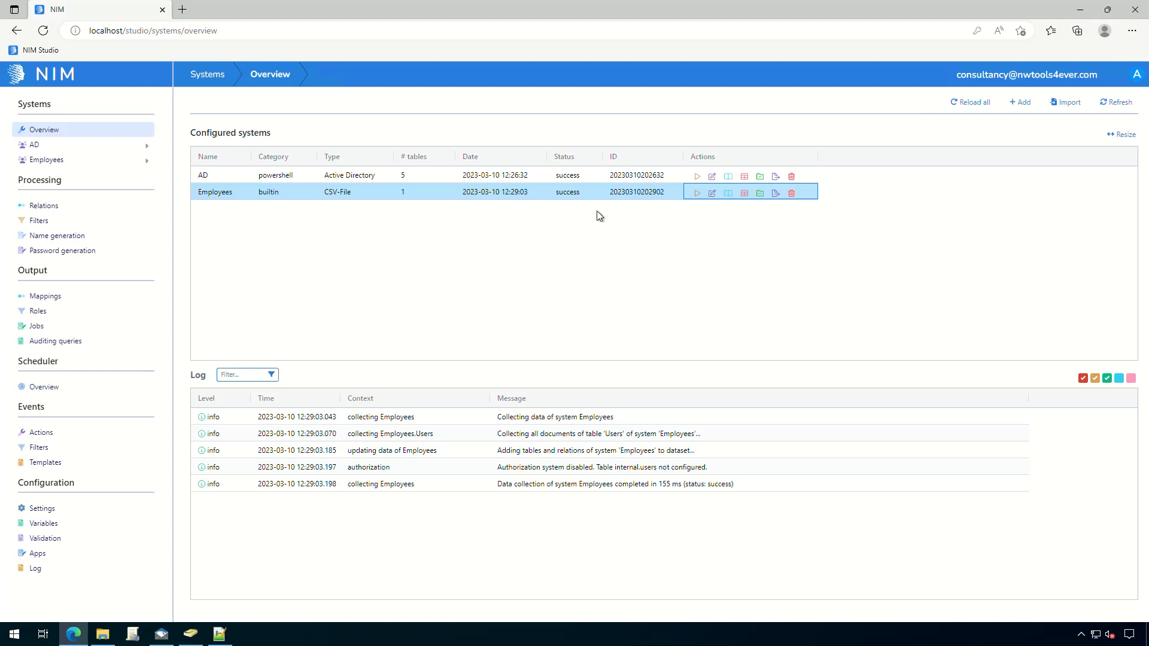
pyautogui.click(147, 163)
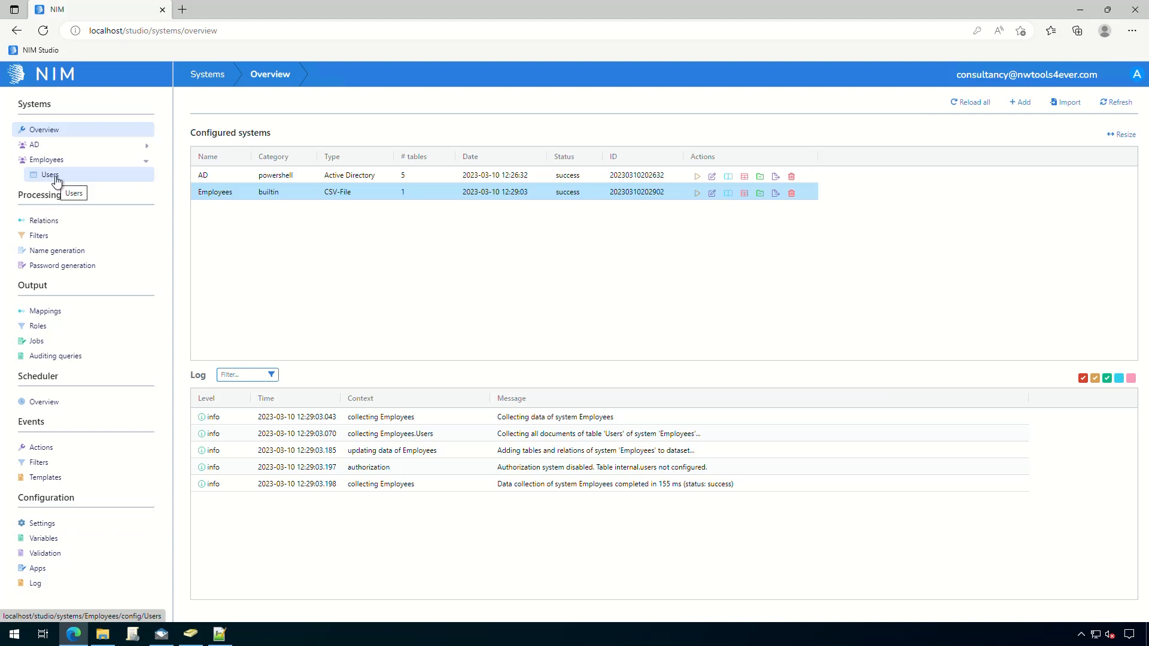
pyautogui.click(56, 178)
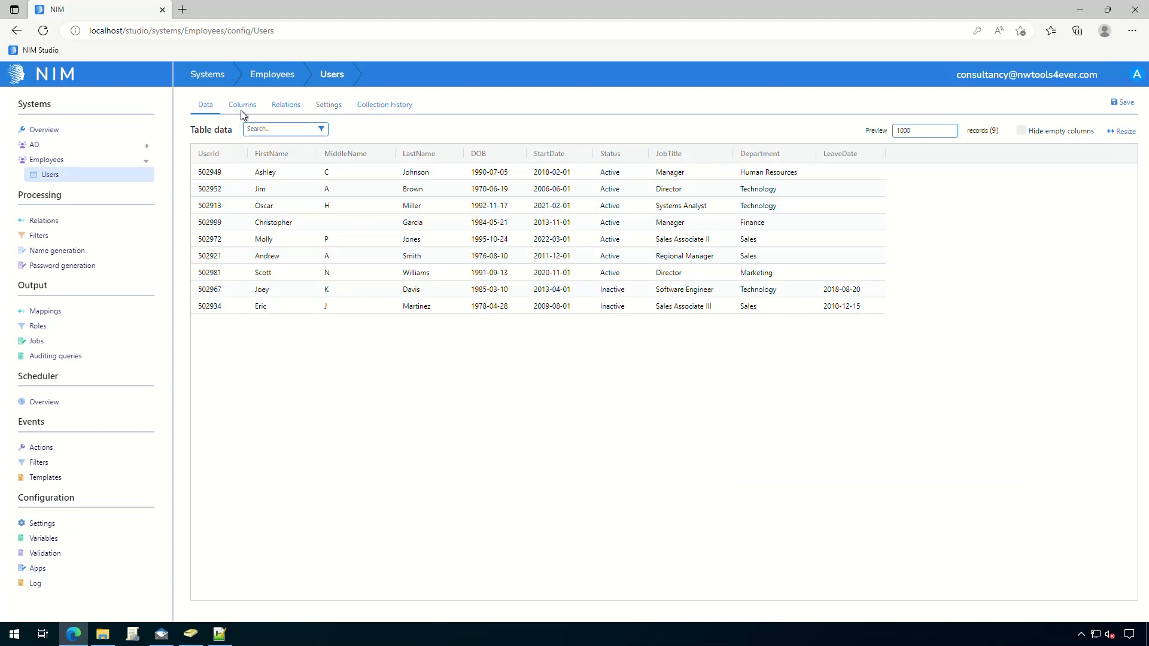
# Step: Set UserId as both the key and the display name of the Employees Users table and save
pyautogui.click(242, 107)
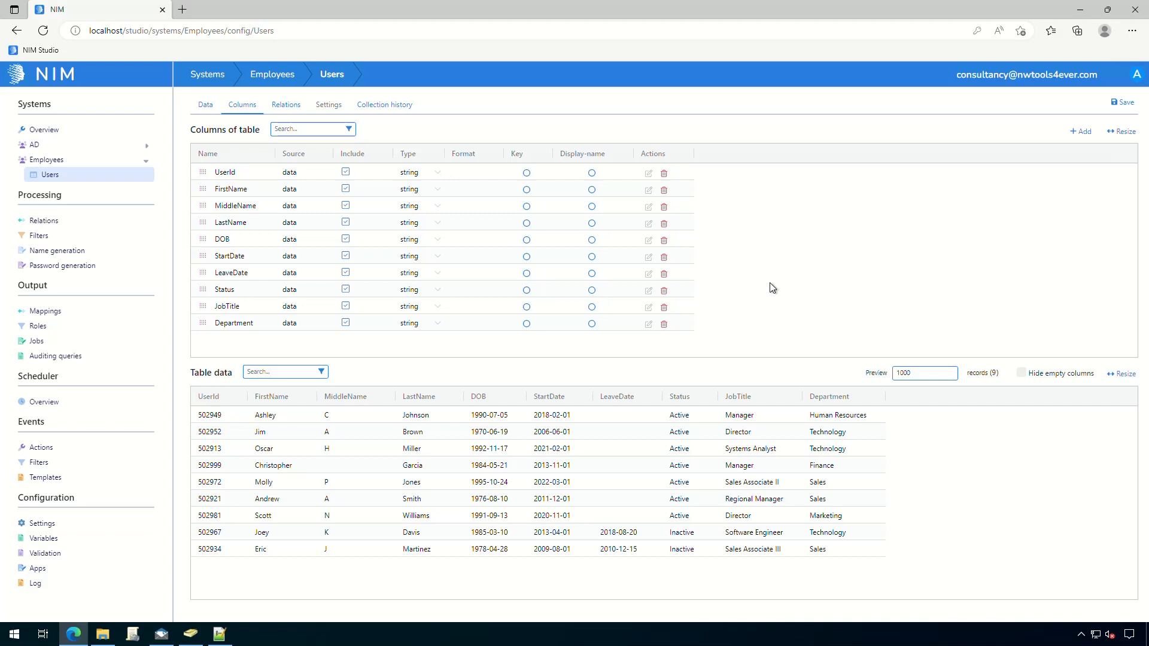
pyautogui.click(527, 173)
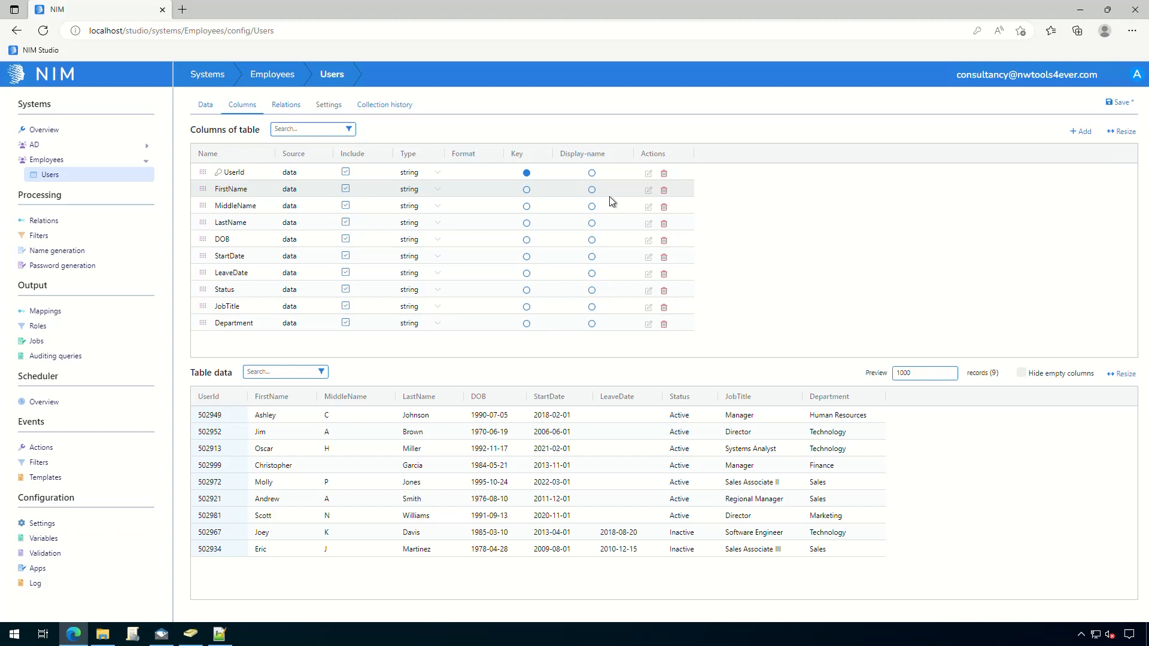
pyautogui.click(592, 173)
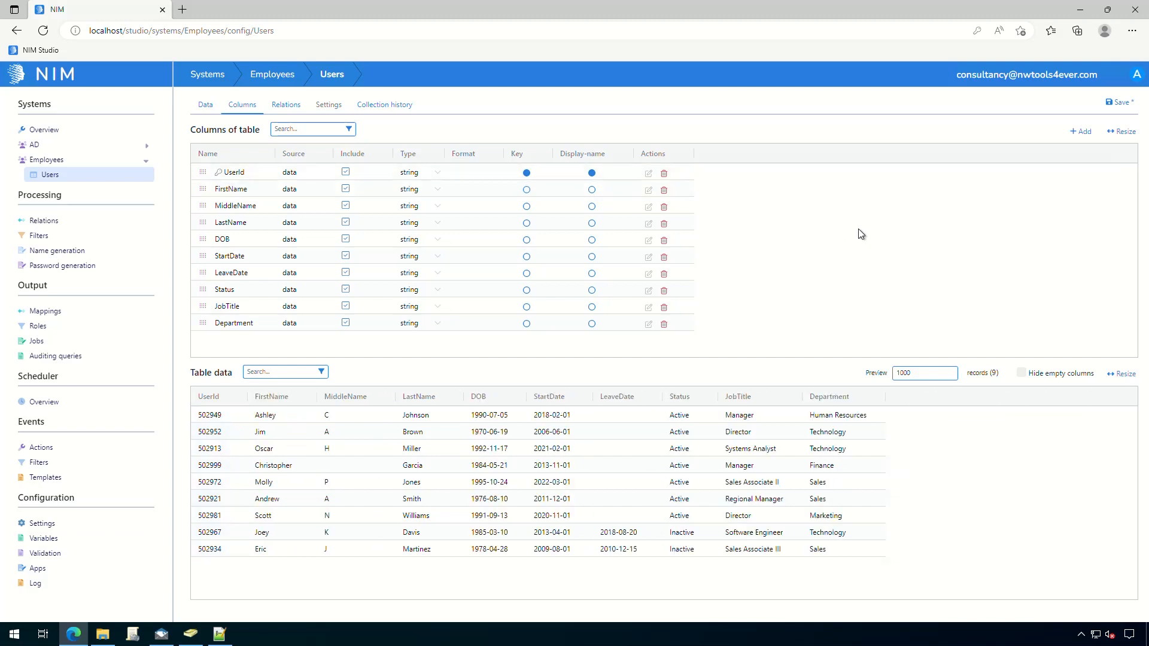
pyautogui.click(1122, 102)
# Step: Collect the data of both the AD and Employees systems from the systems overview
pyautogui.click(44, 130)
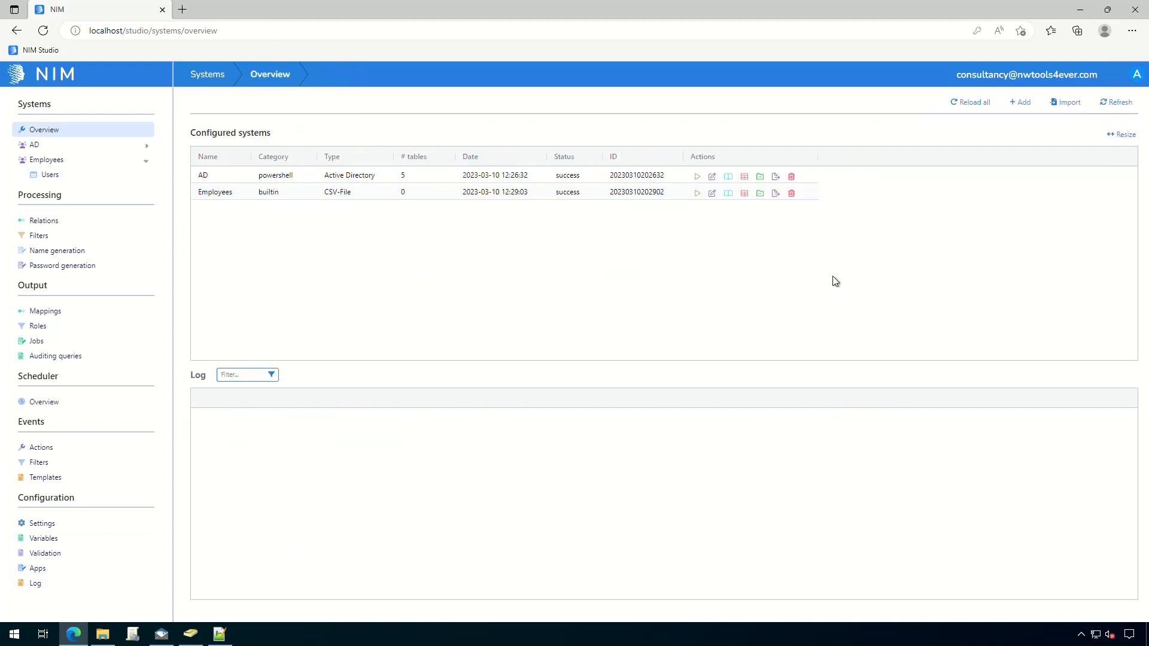
pyautogui.click(698, 177)
pyautogui.click(697, 193)
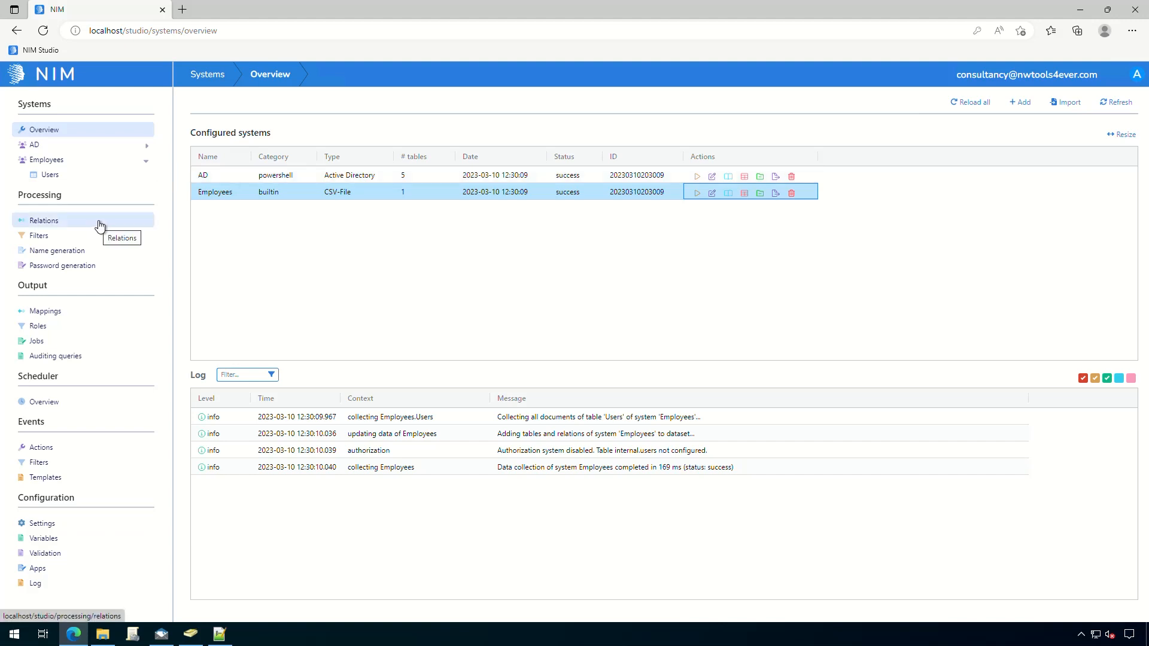
# Step: Match the UserId column of the Employees Users table against the employeeID column of the AD Users table in the relations
pyautogui.click(39, 221)
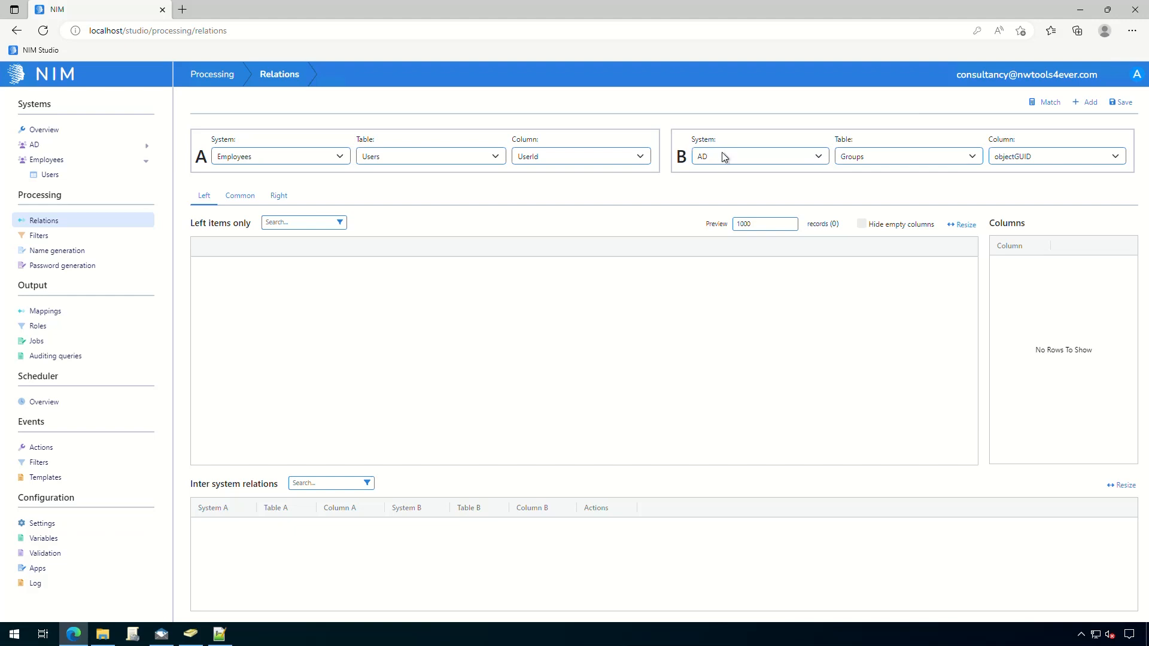
pyautogui.click(898, 159)
pyautogui.click(853, 204)
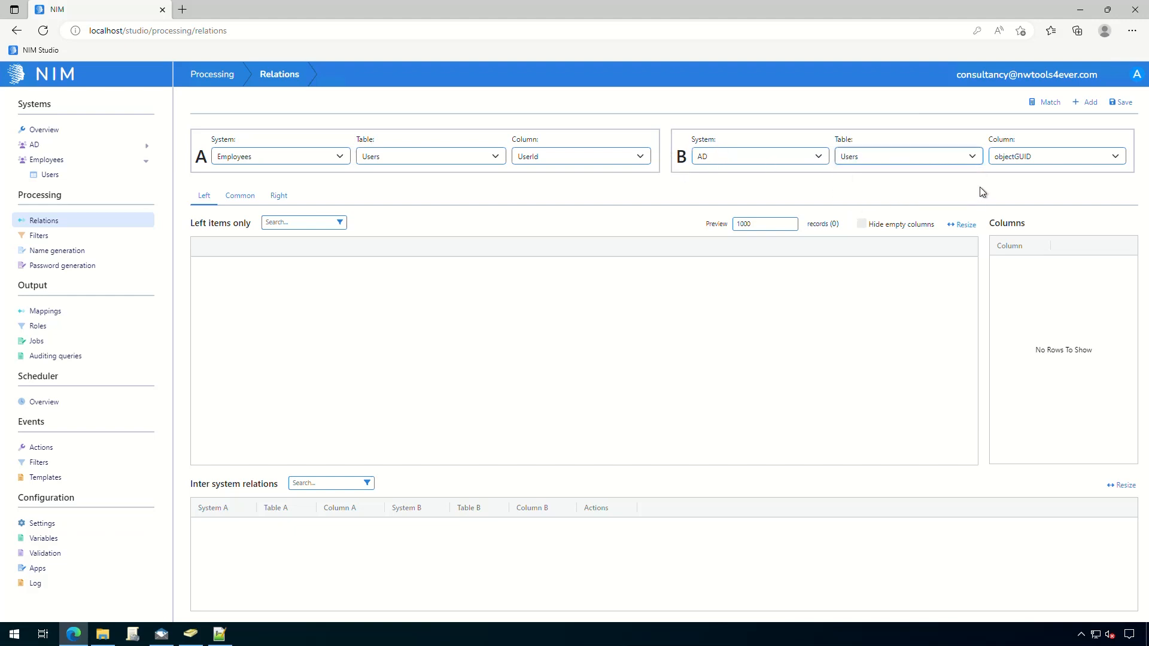
pyautogui.click(1032, 166)
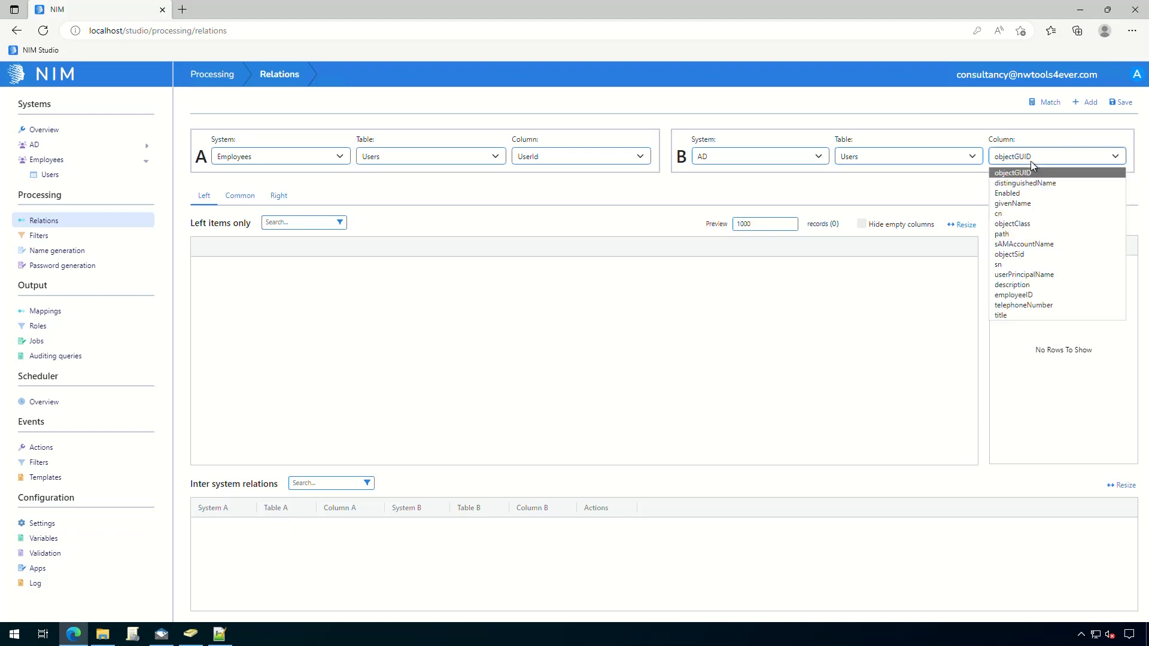
pyautogui.click(1037, 296)
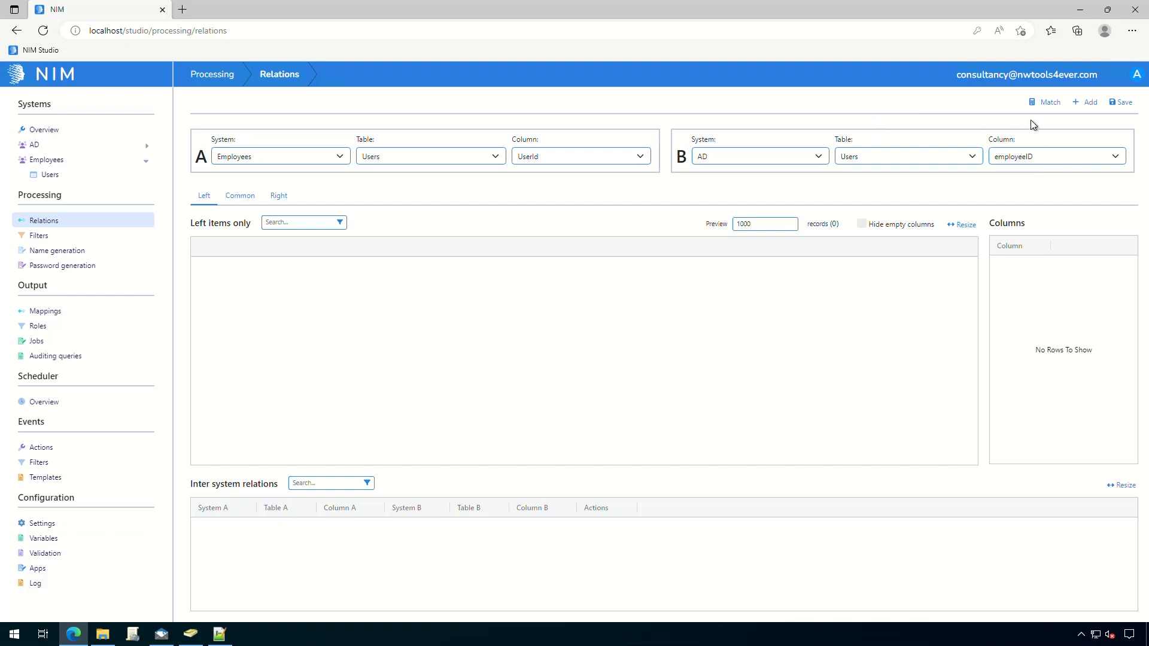
pyautogui.click(1049, 103)
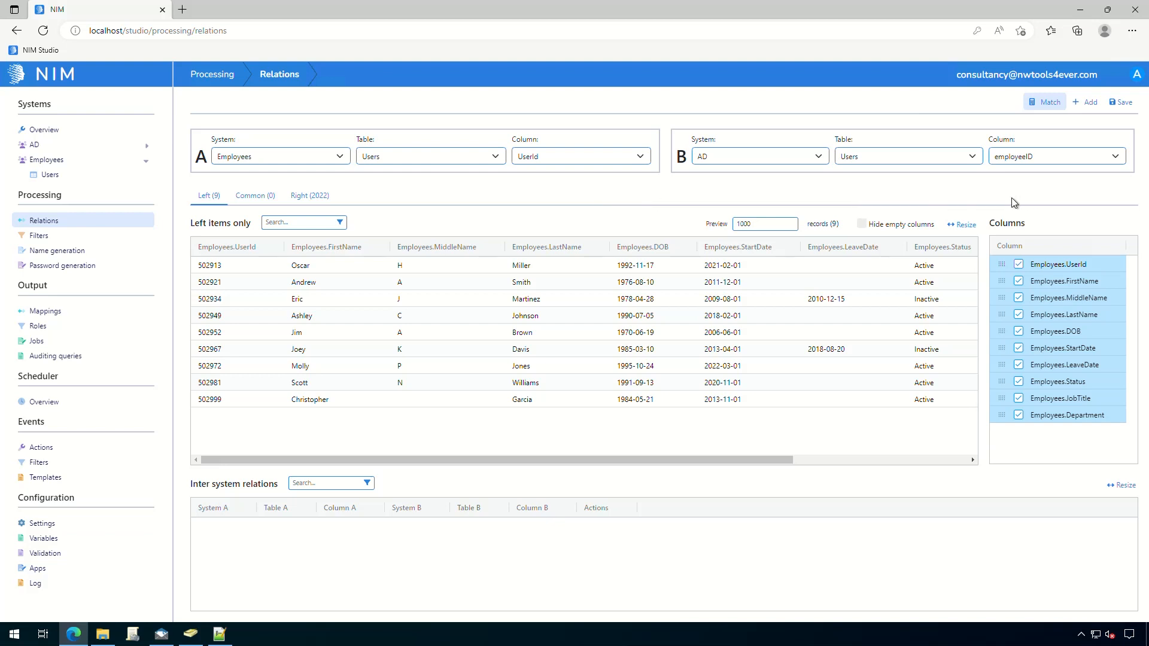
# Step: Add the matched pair as an inter-system relation, save it, and return to the systems overview
pyautogui.click(1080, 107)
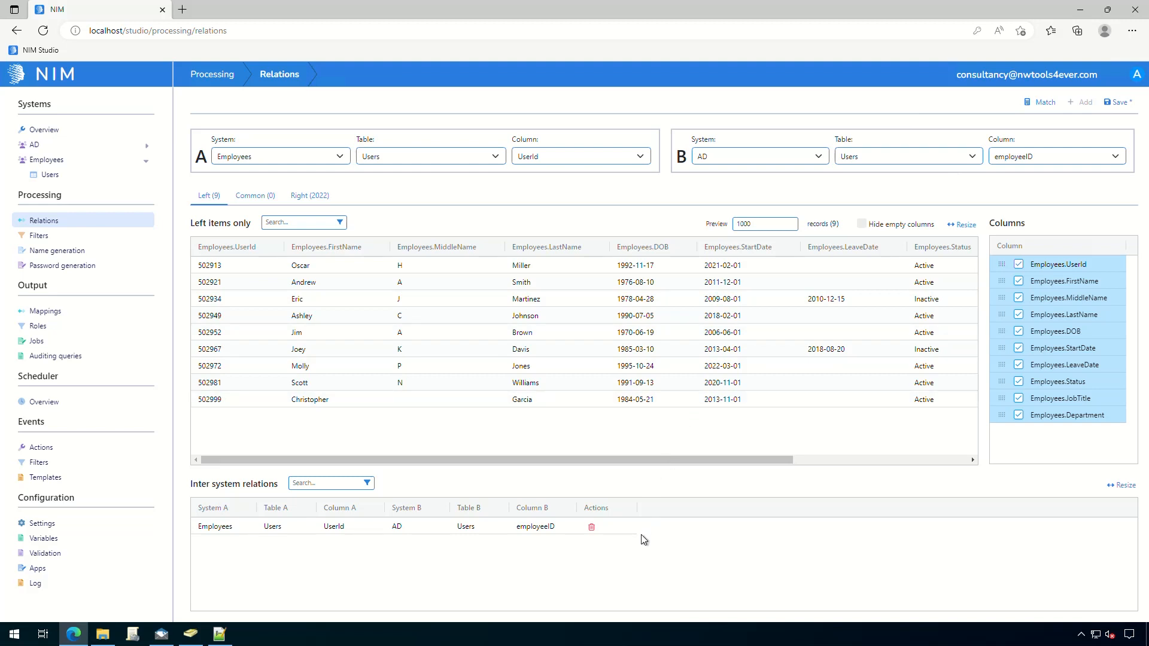
pyautogui.click(1120, 106)
pyautogui.click(90, 132)
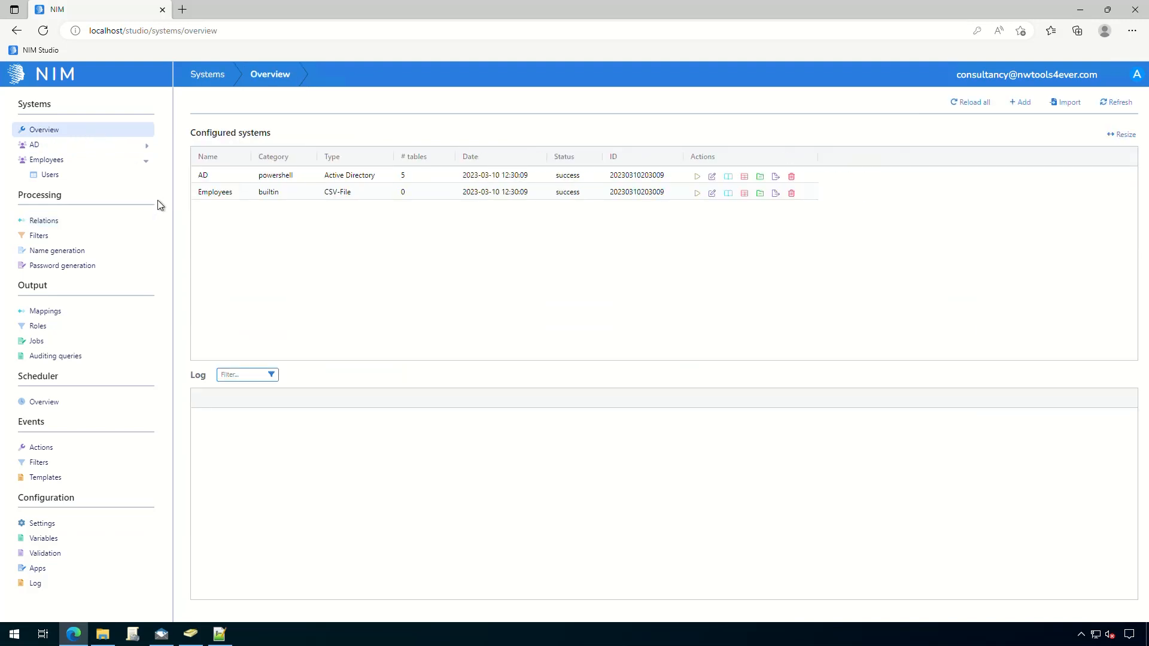